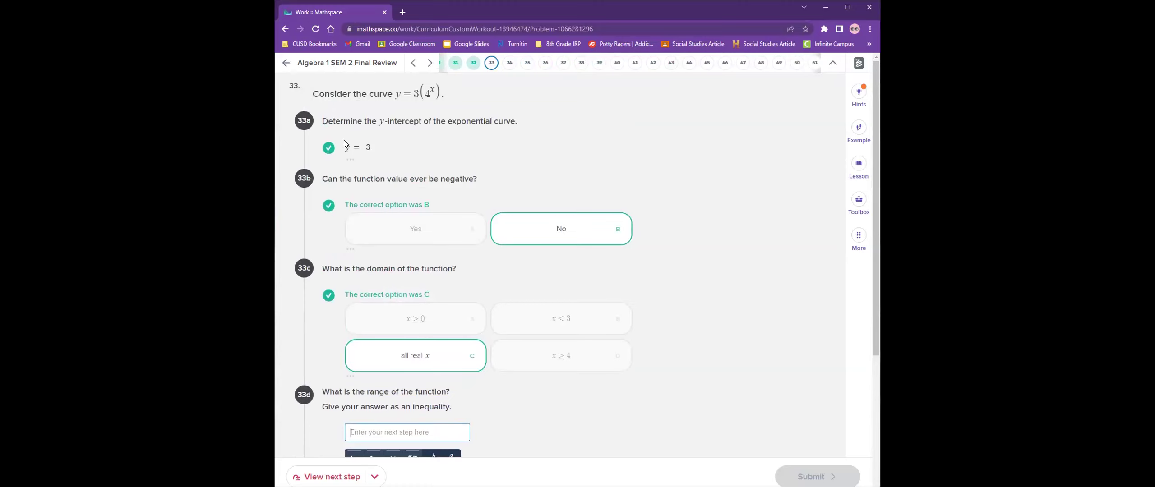
Step: Answer question 33d by submitting y > 0 as the range of the function
double_click(347, 147)
click(384, 149)
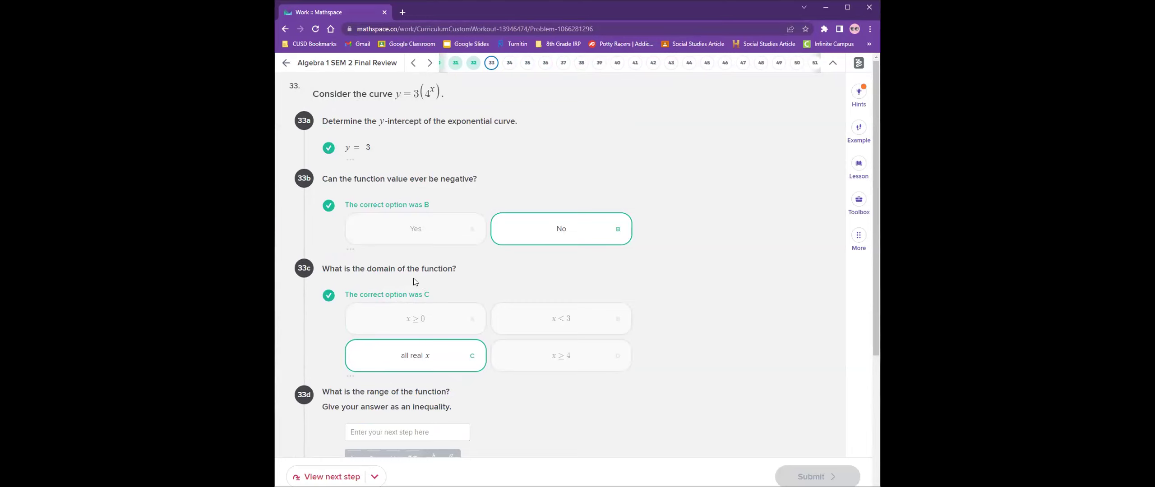
click(420, 432)
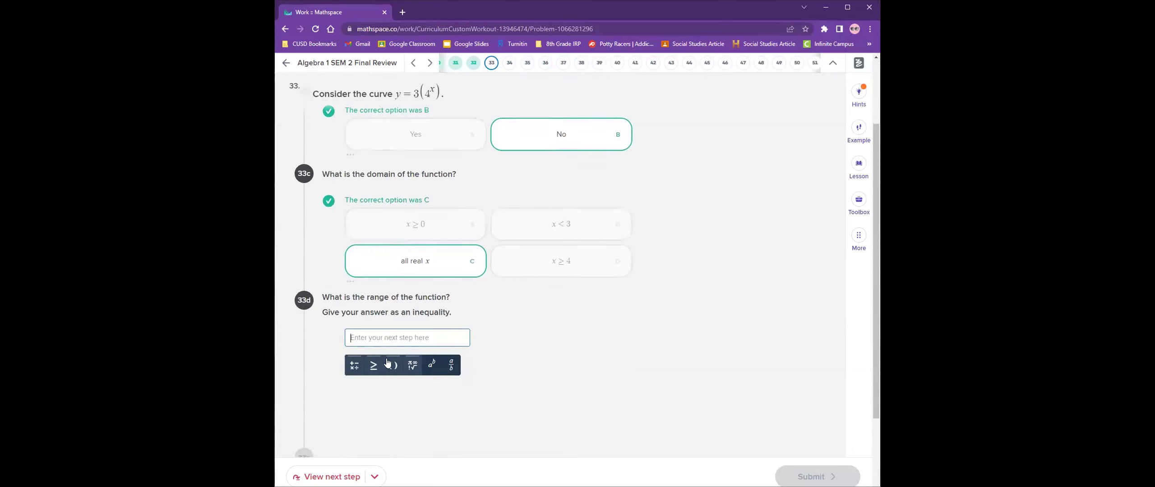
text(y)
click(373, 366)
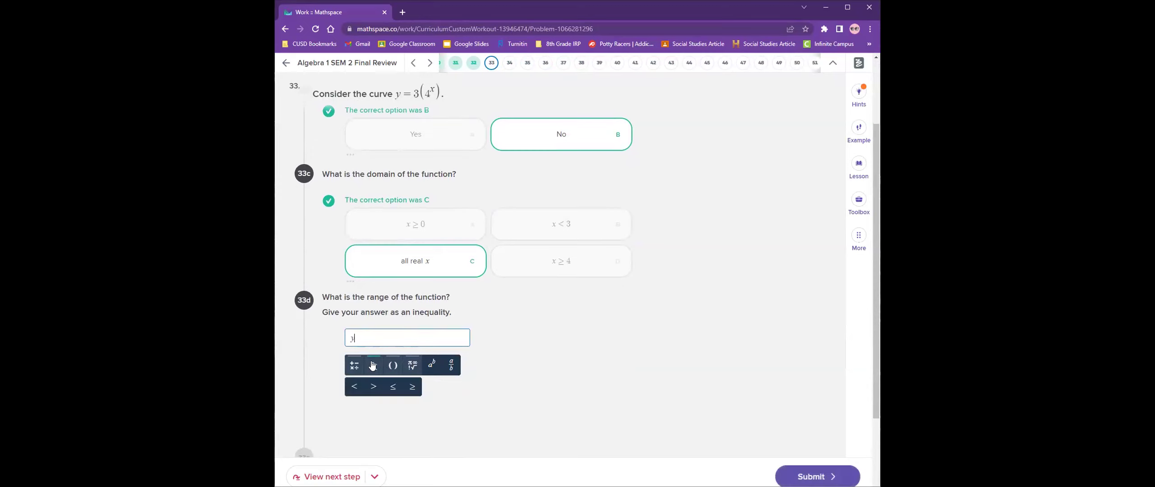
click(373, 387)
text(0)
scroll(505, 300, up, 2)
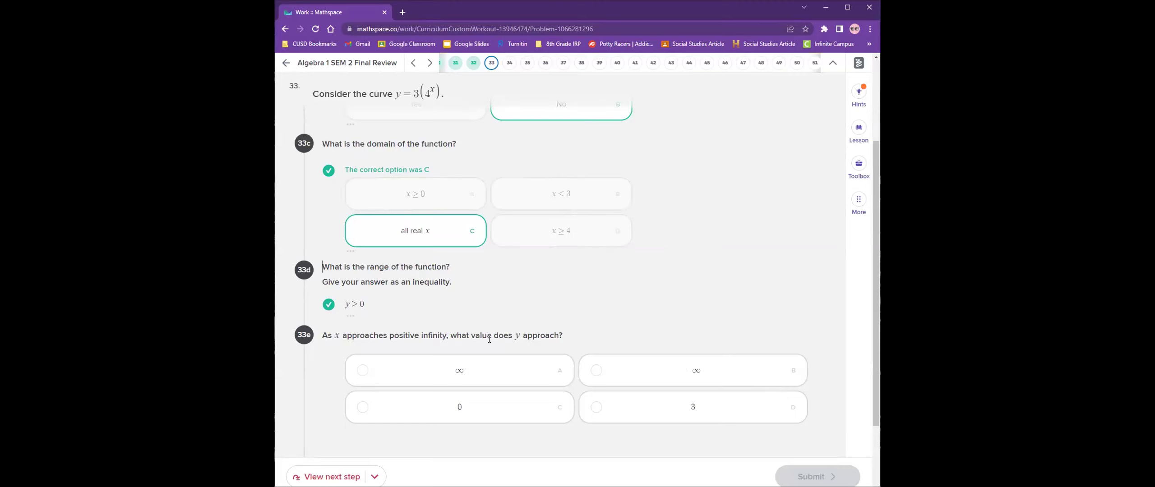
Step: Answer 33e with ∞ and submit graph C as the graph of y = 3(4^x) in 33f
click(481, 361)
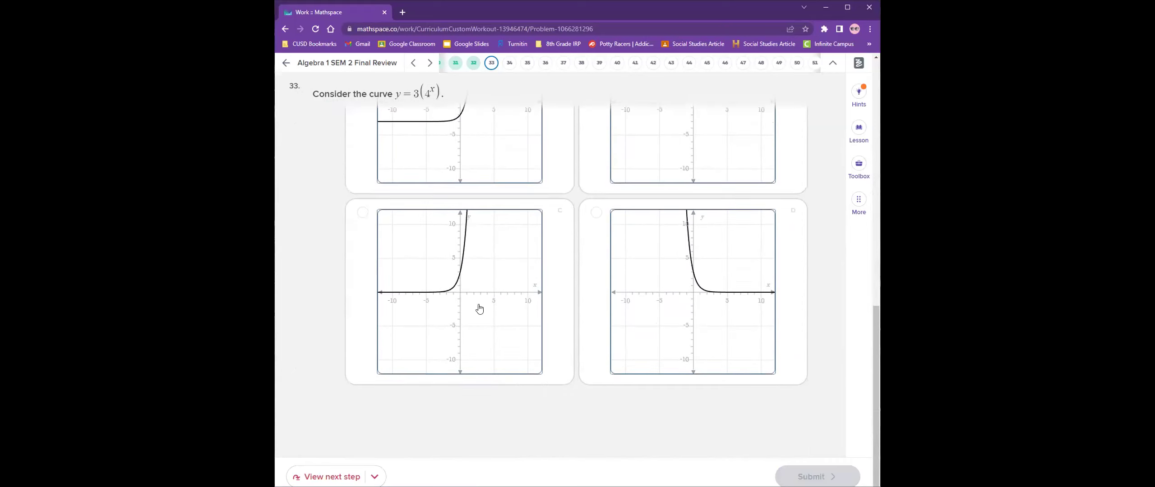
click(480, 309)
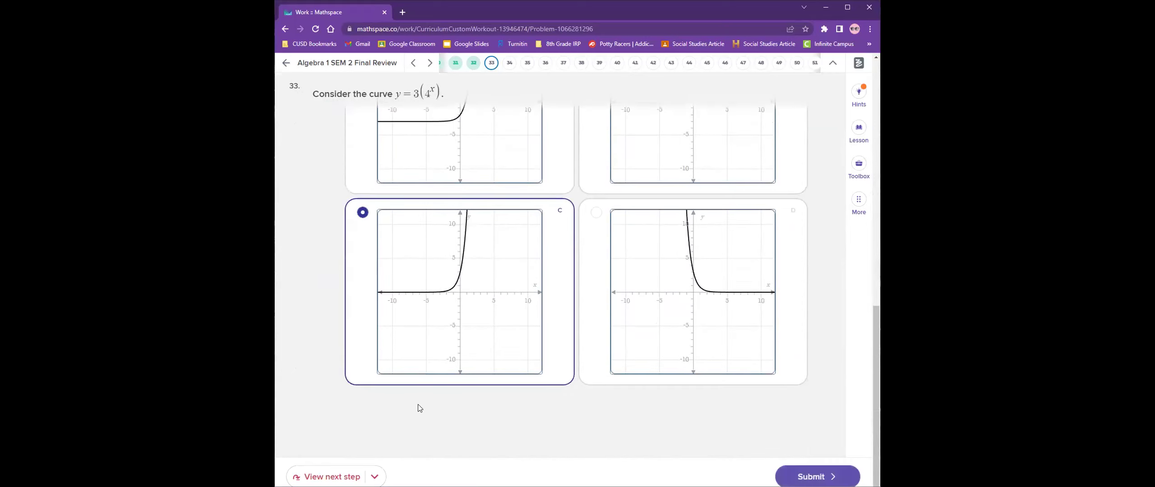
scroll(418, 408, up, 3)
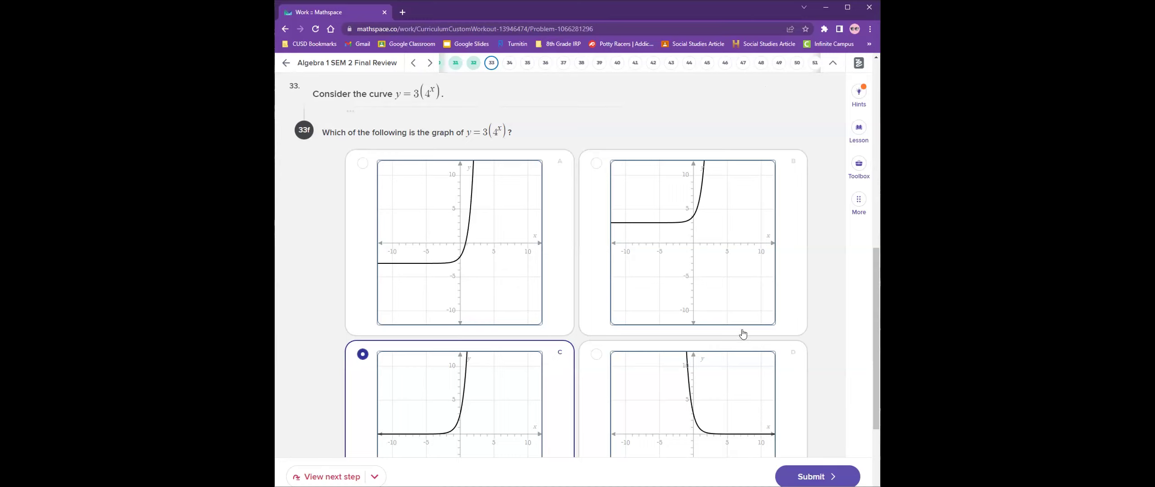
scroll(770, 433, down, 3)
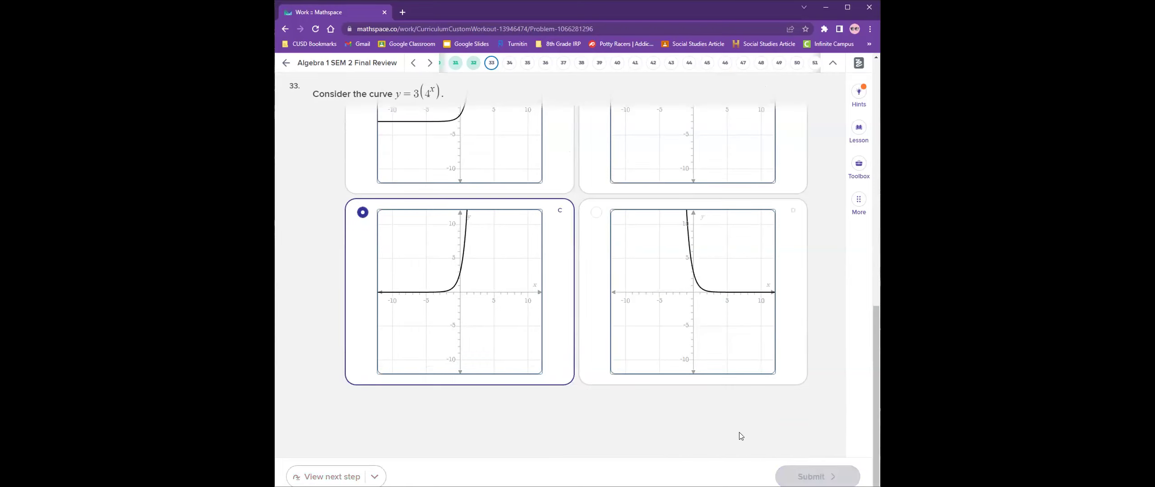
scroll(720, 424, up, 3)
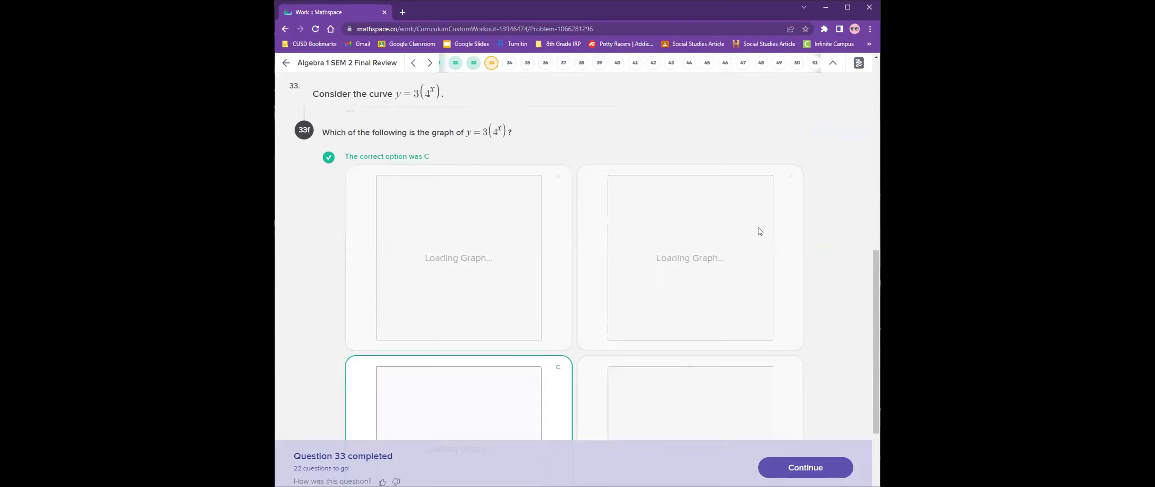
Step: Continue to question 34 and answer 34a with exponential growth
click(791, 469)
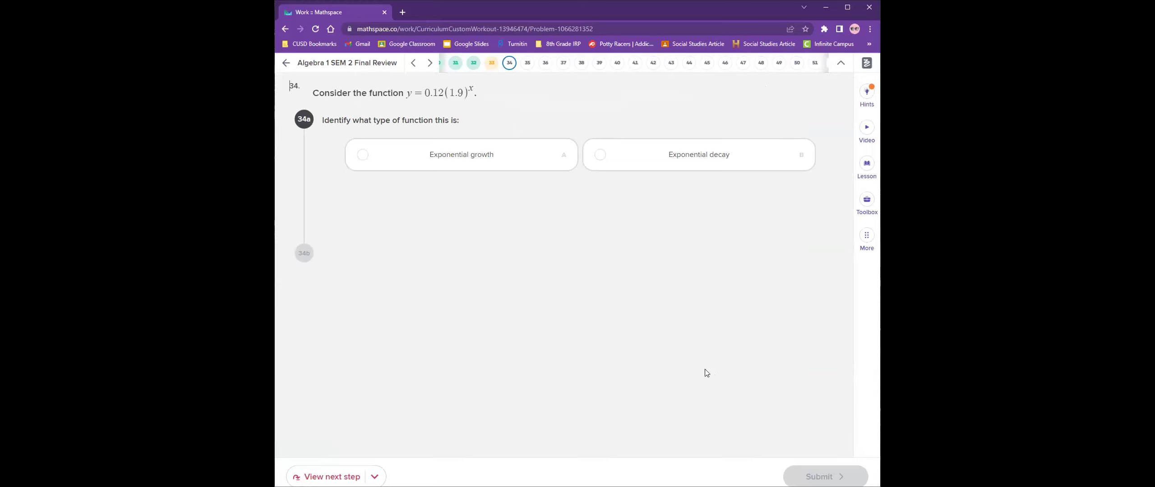
click(475, 155)
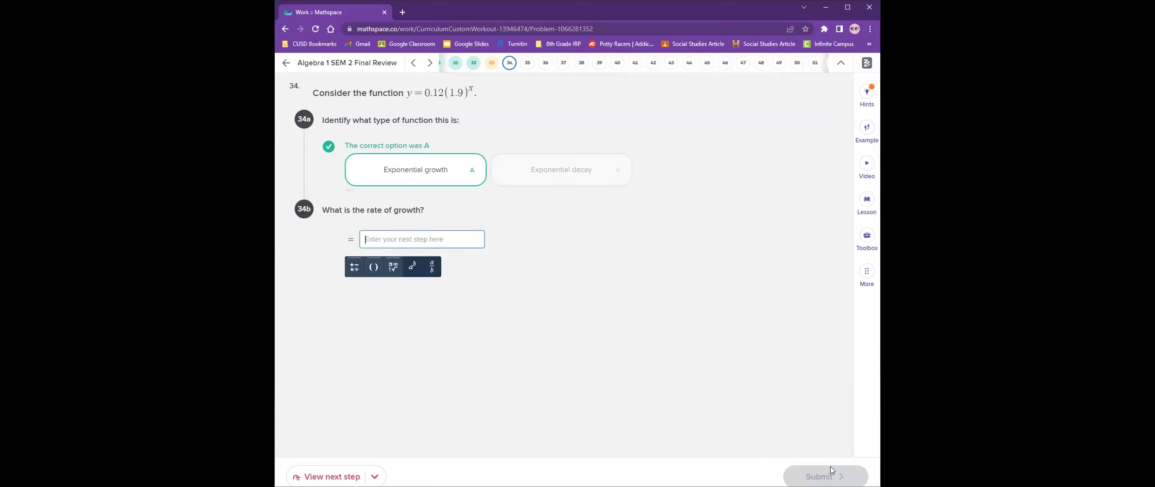
Step: Try 1.9 as the rate of growth in 34b, clearing the field after submitting
text(1.9)
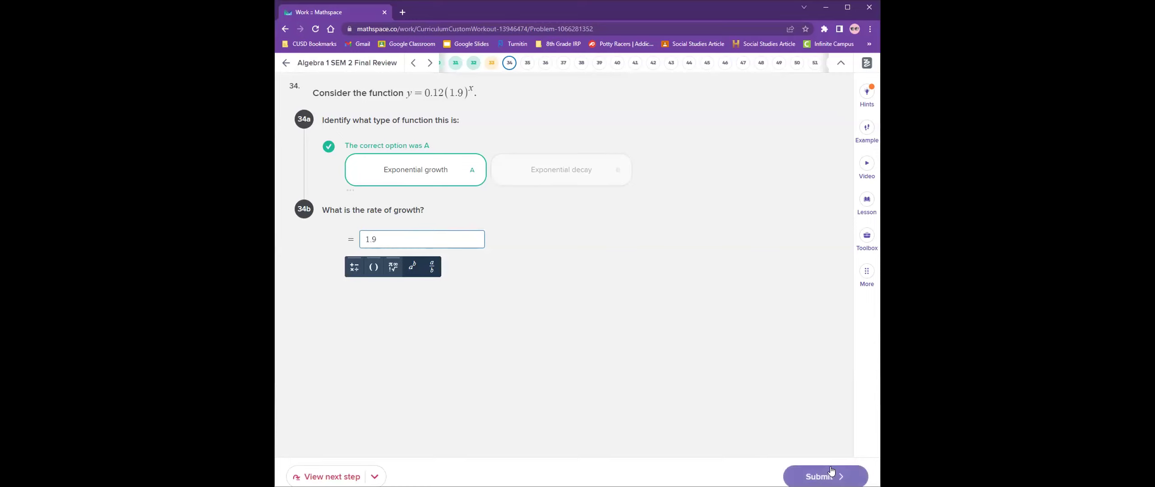
click(832, 472)
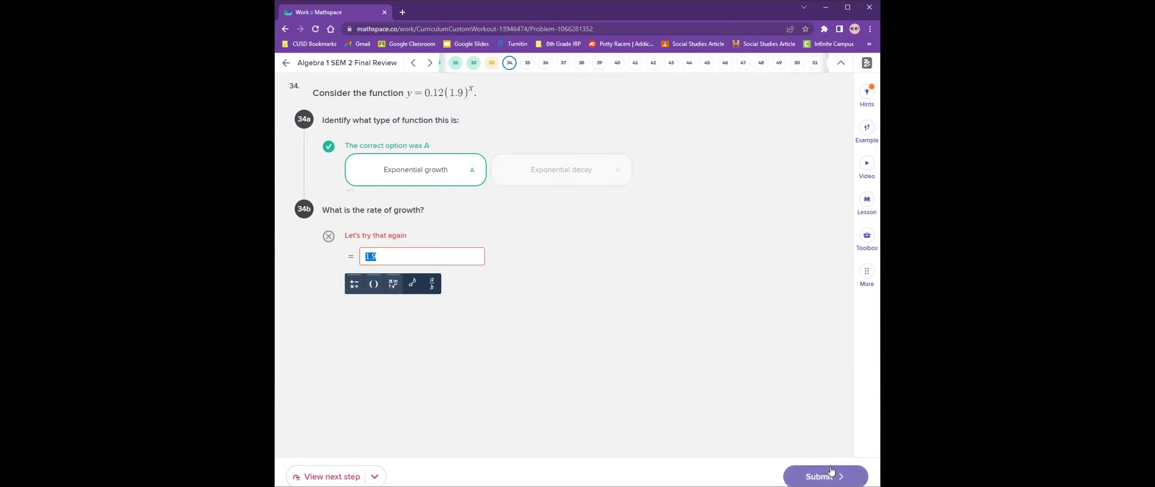
key(BackSpace)
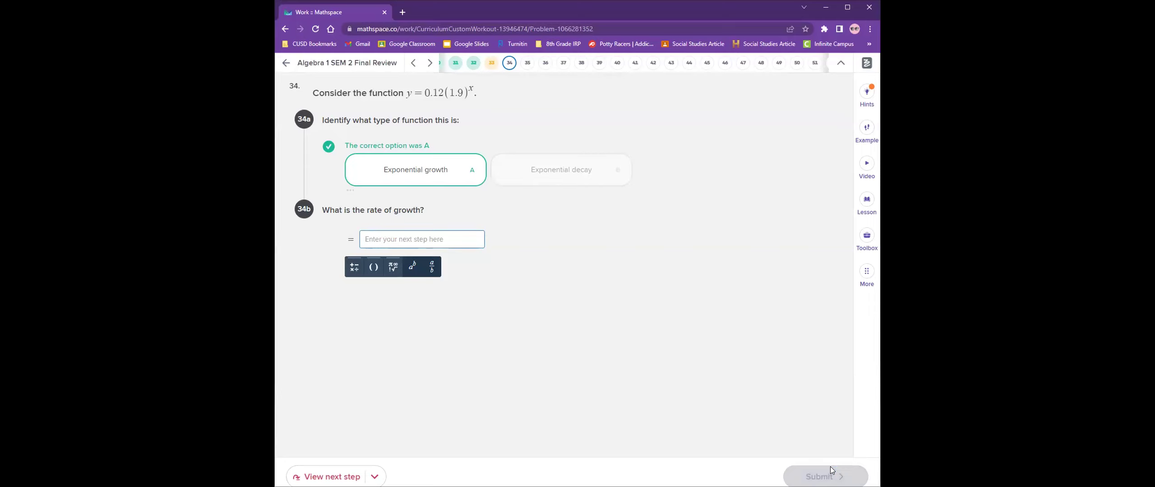
Step: Submit 0.9 as the rate of growth in 34b and continue to question 35
text(0.9)
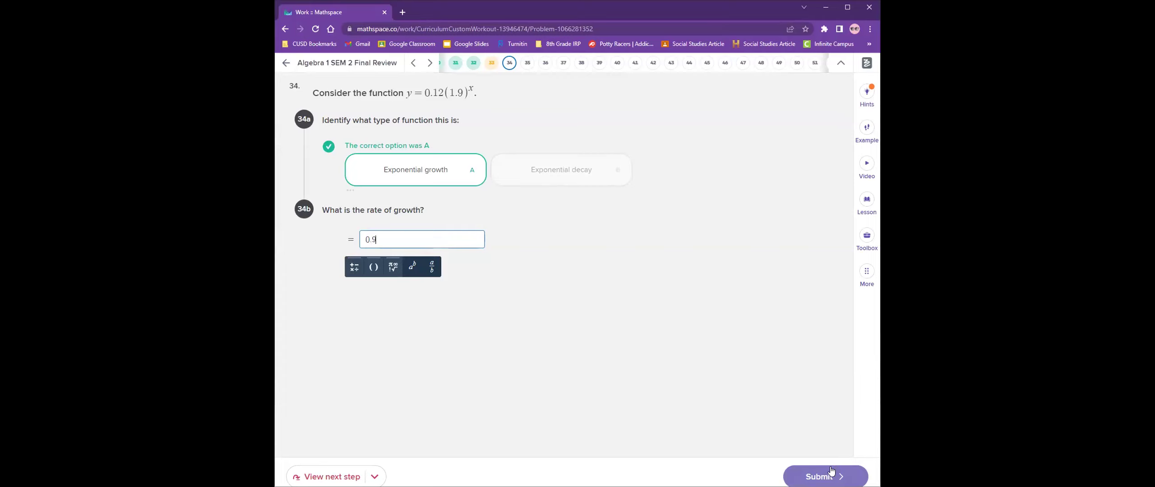
click(832, 472)
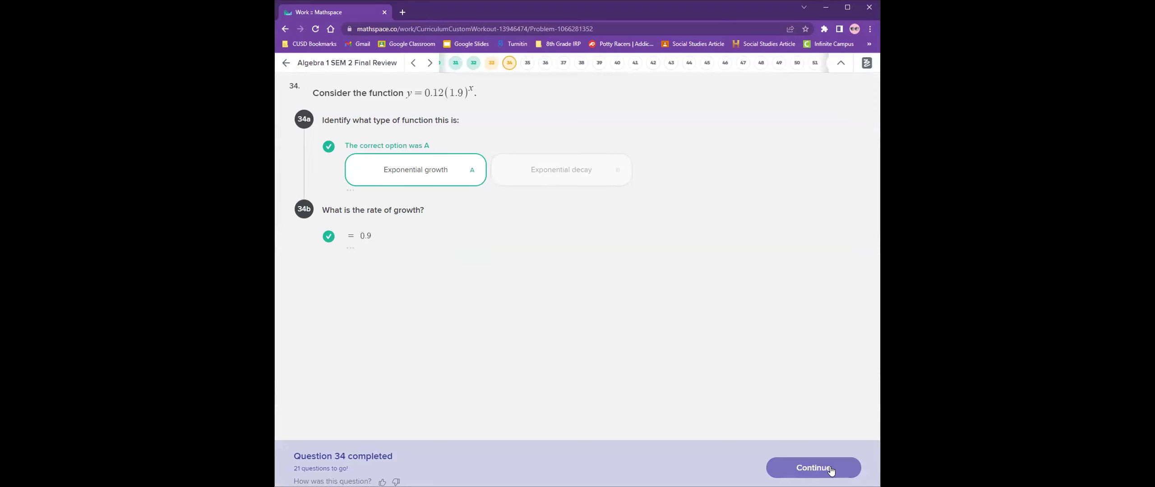
click(831, 471)
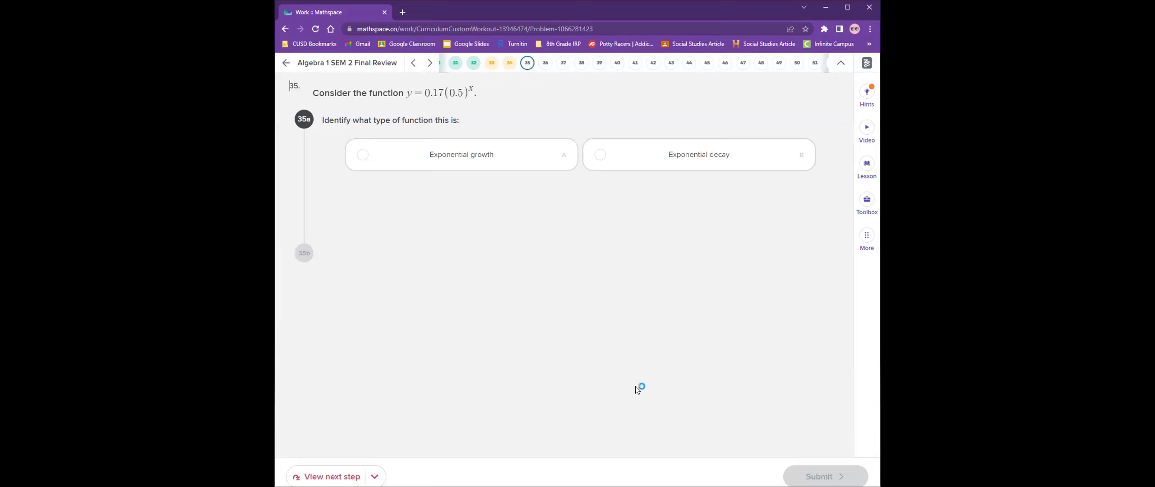
Step: Check the base of y = 0.17(0.5)^x and submit exponential decay as the answer to 35a
drag(499, 96, 459, 93)
drag(445, 94, 467, 94)
click(480, 107)
drag(462, 92, 450, 93)
click(459, 101)
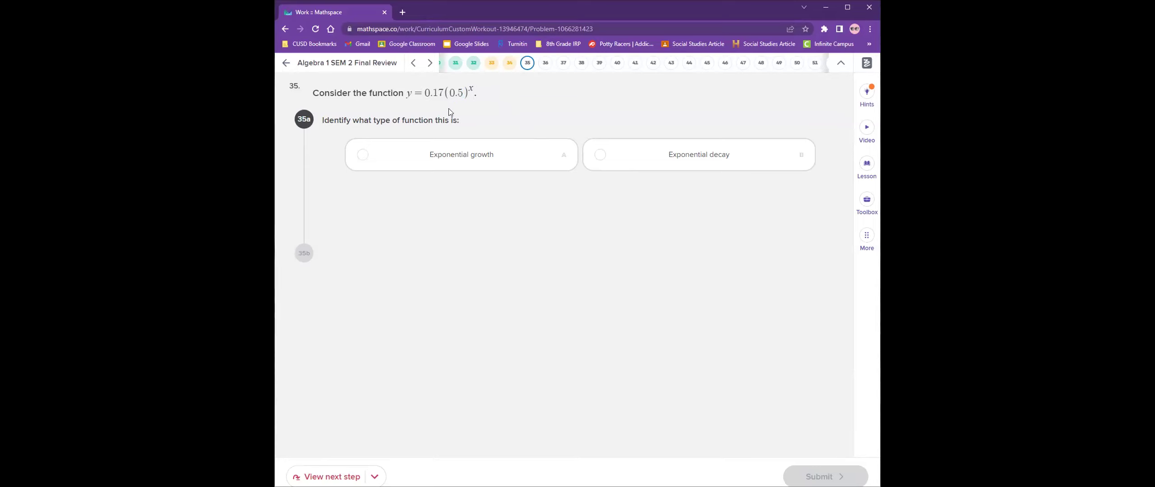
click(660, 156)
click(836, 472)
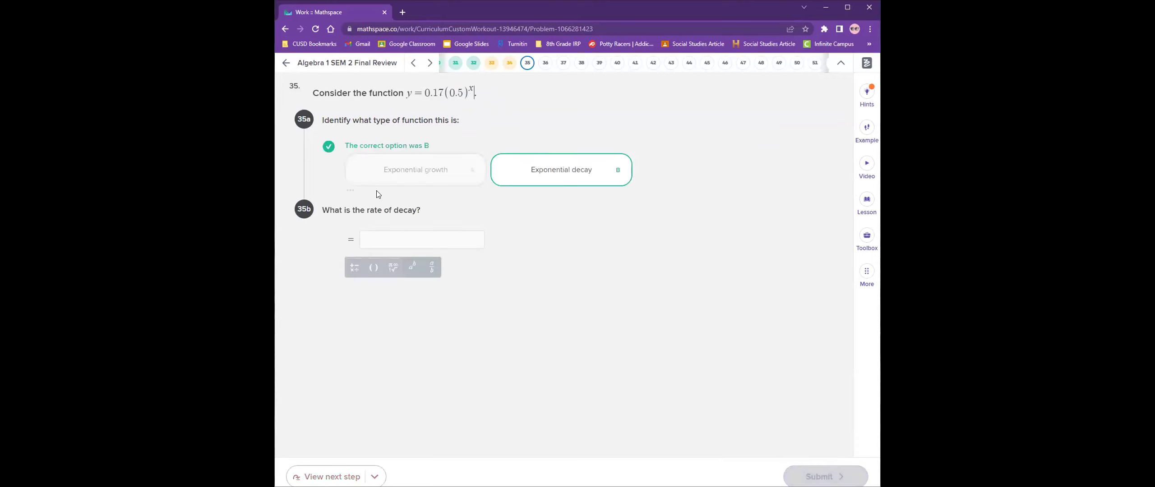
Step: Submit 0.5 as the rate of decay in 35b and continue to question 36
text(0.5)
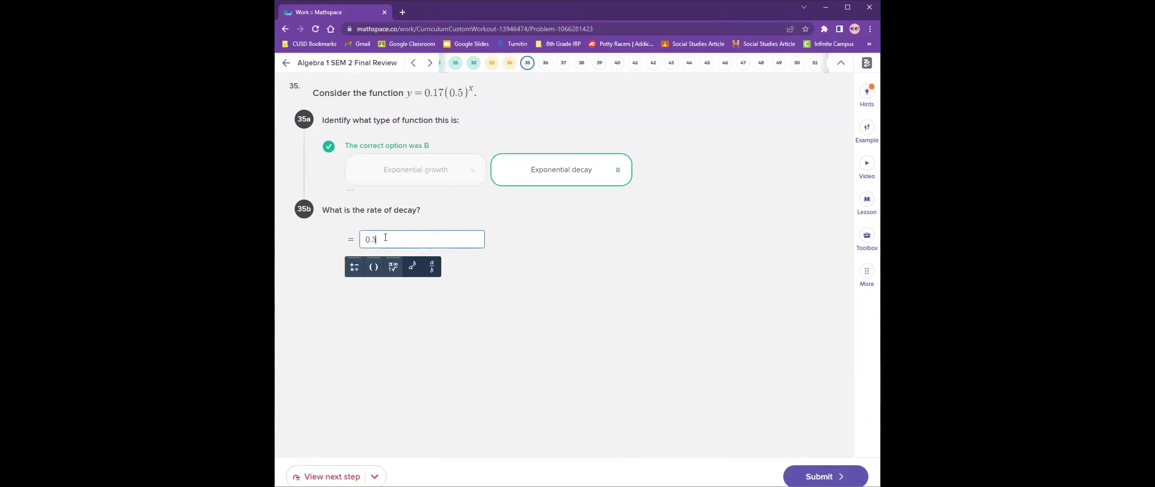
click(462, 91)
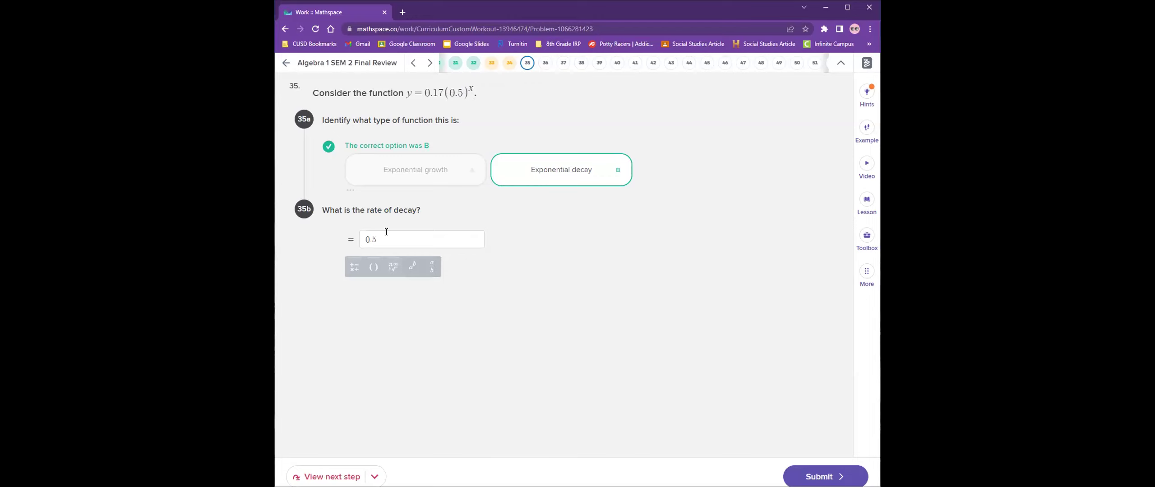
click(401, 241)
key(Return)
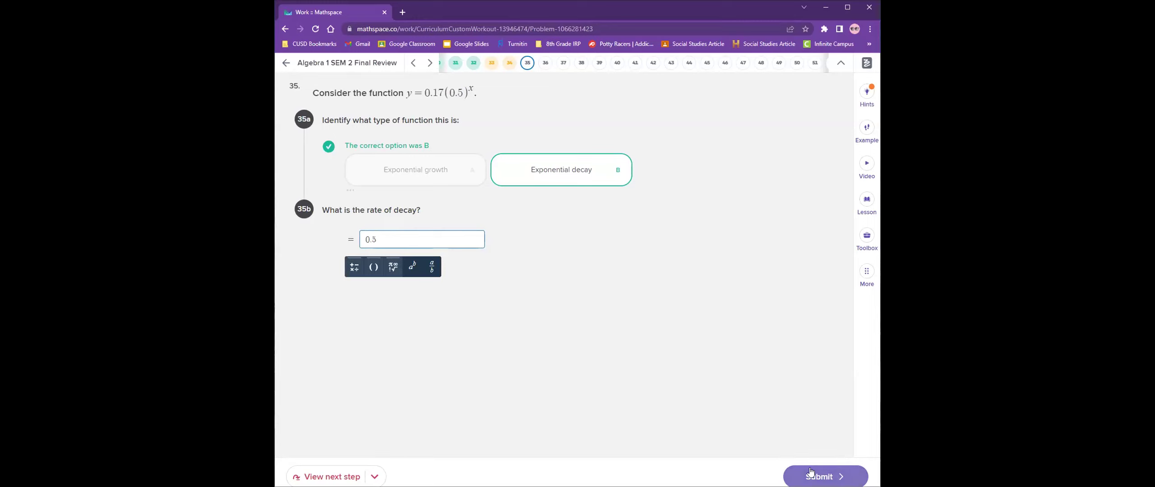
key(Return)
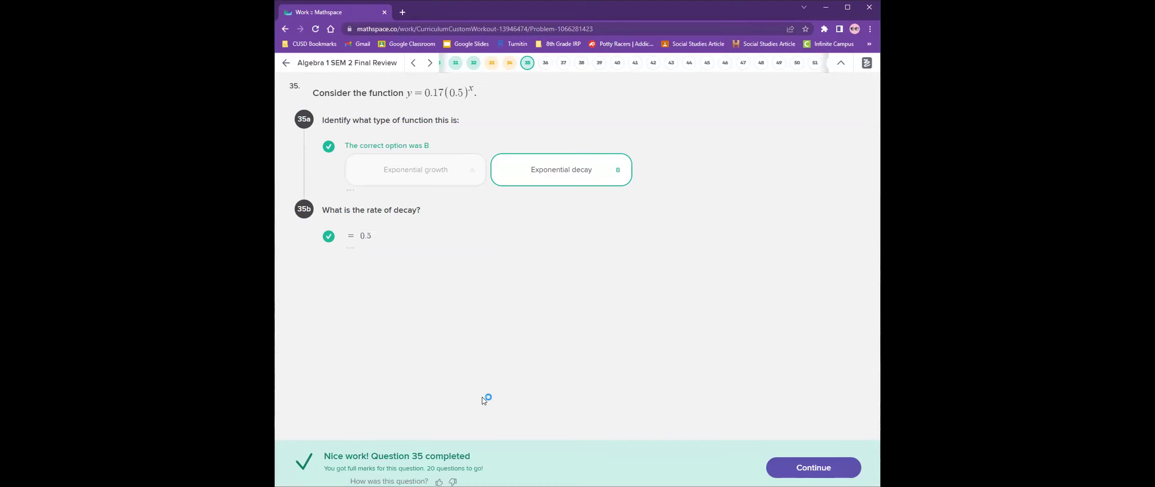
key(Return)
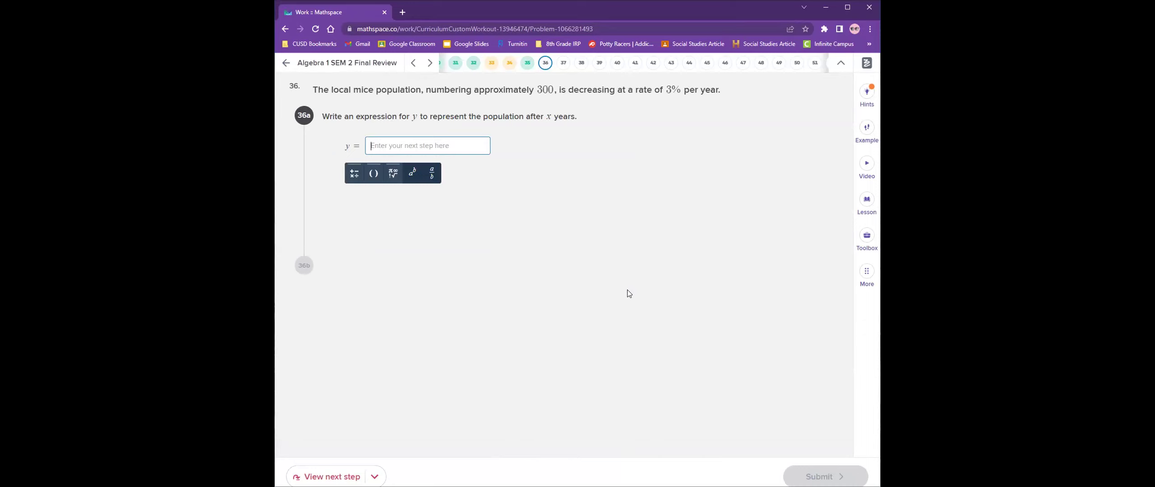
Step: Enter y = 300(0.97)^x as the mice population expression in 36a
text(y=300()
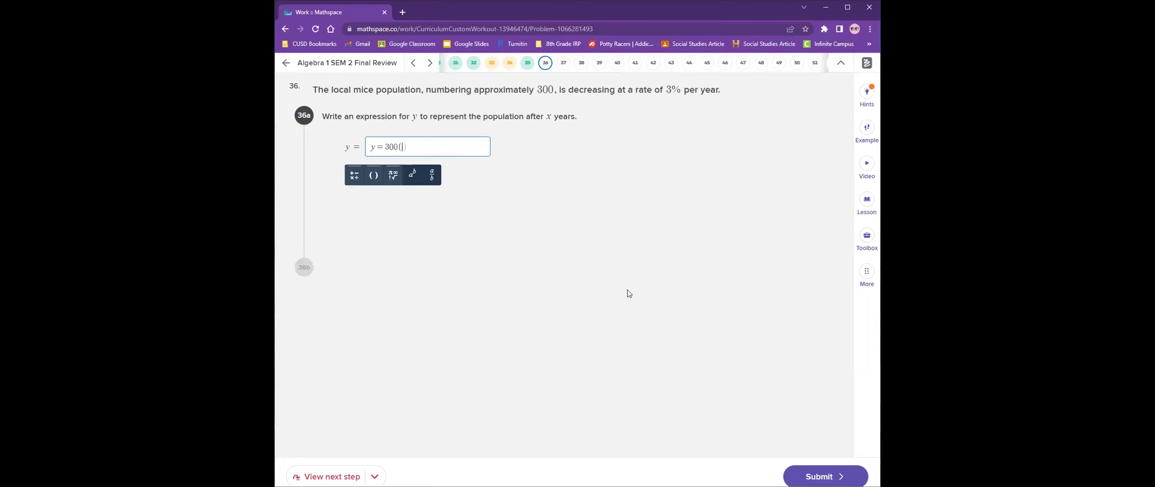
text(0)
text(.03)
text())
key(BackSpace)
key(BackSpace)
key(BackSpace)
key(BackSpace)
text(.97)
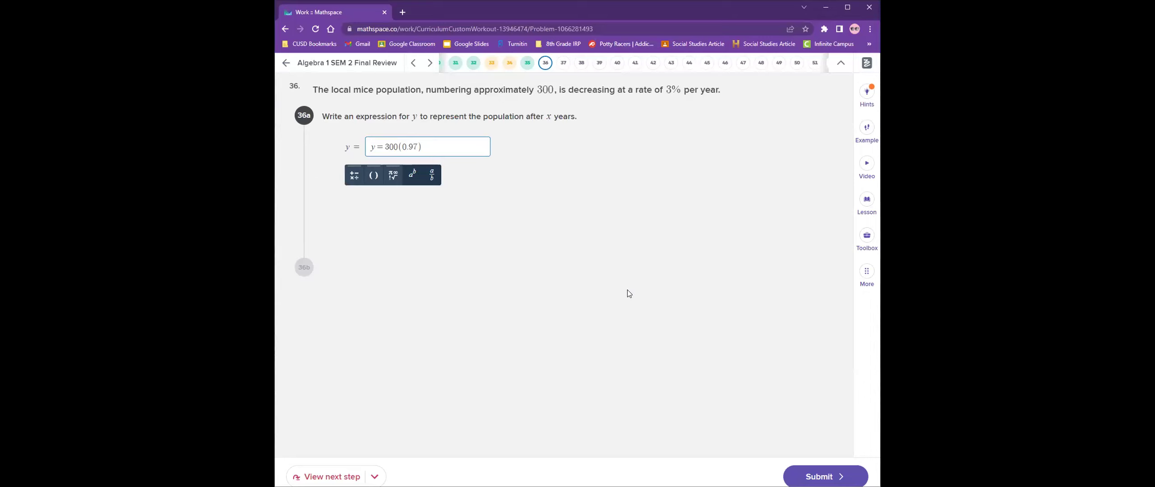
text(^x)
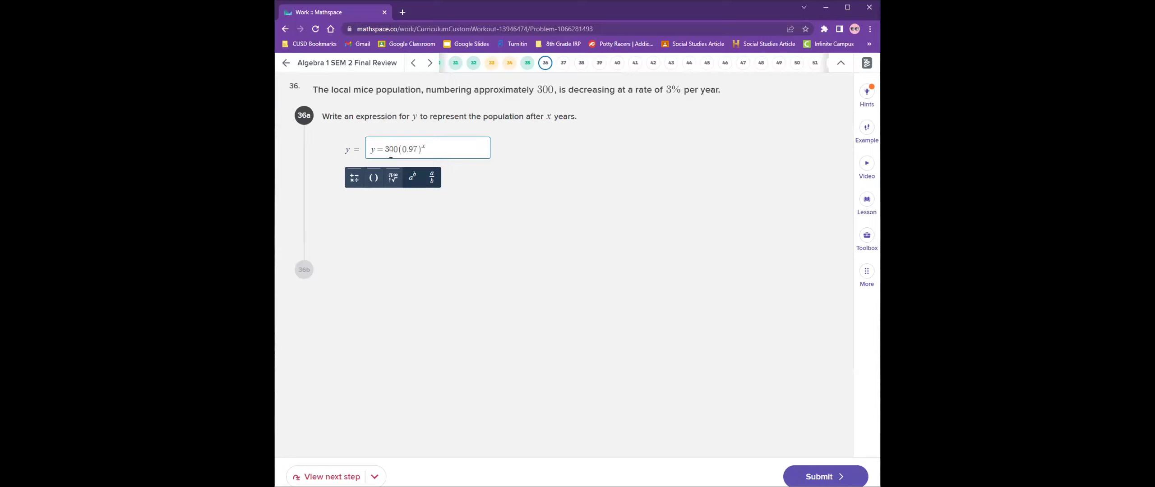
Step: Remove the redundant "y =" from the 36a answer and submit 300(0.97)^x
drag(386, 148, 333, 165)
key(BackSpace)
key(Return)
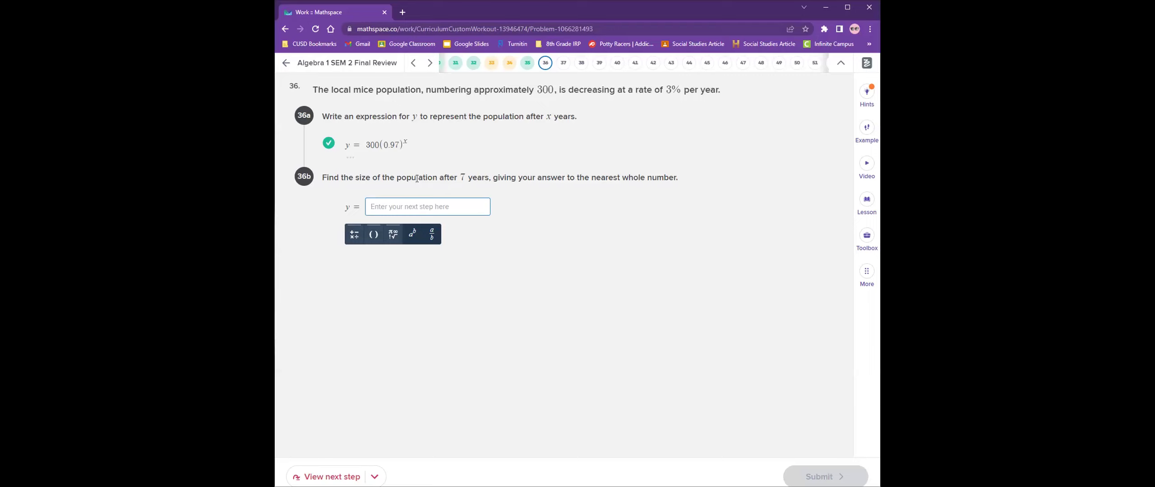
Step: Submit 242 as the population after 7 years in 36b and continue to question 37
text(242)
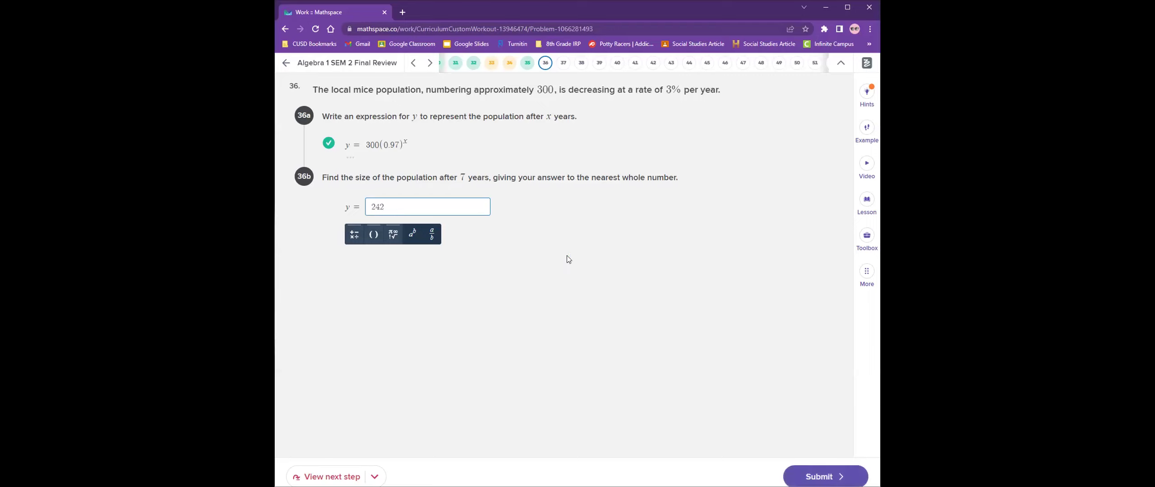
key(Return)
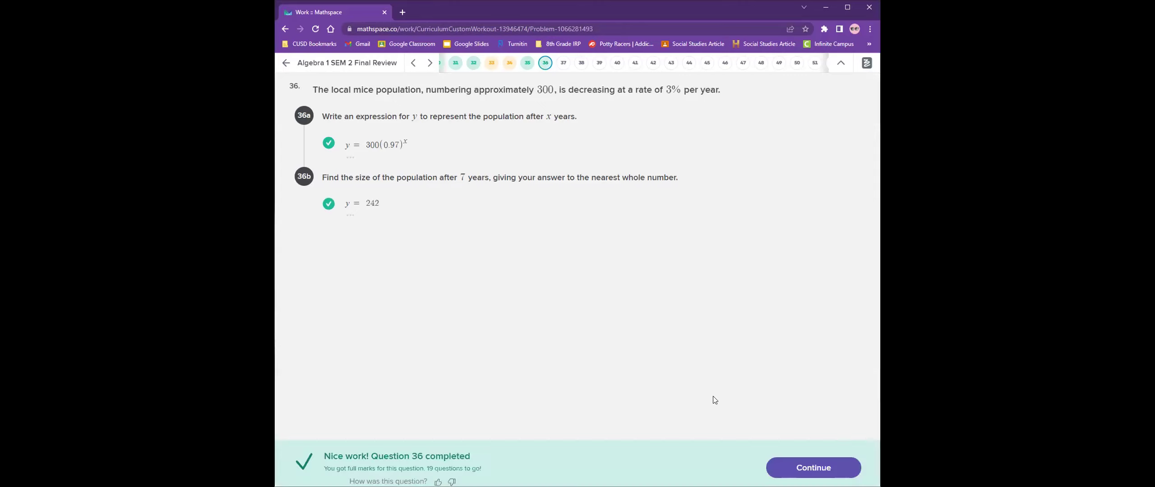
click(812, 470)
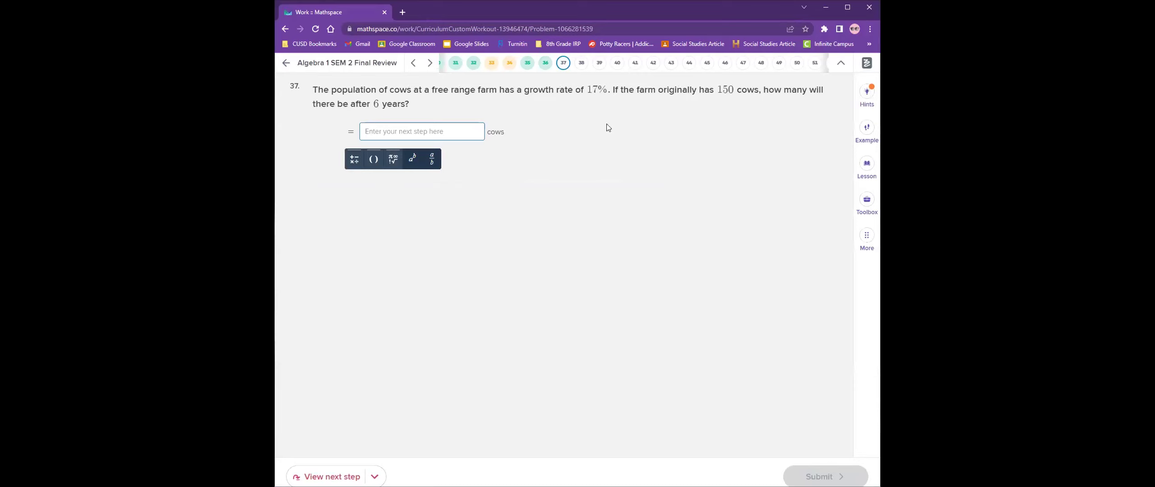
Step: Review question 36 again, then return to question 37 and submit 385 as the number of cows
click(546, 62)
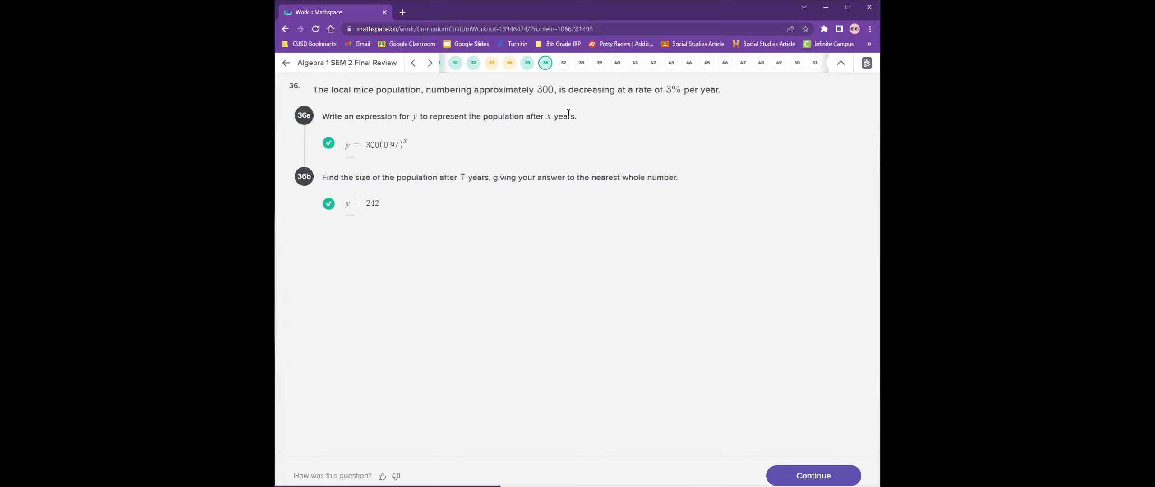
click(563, 62)
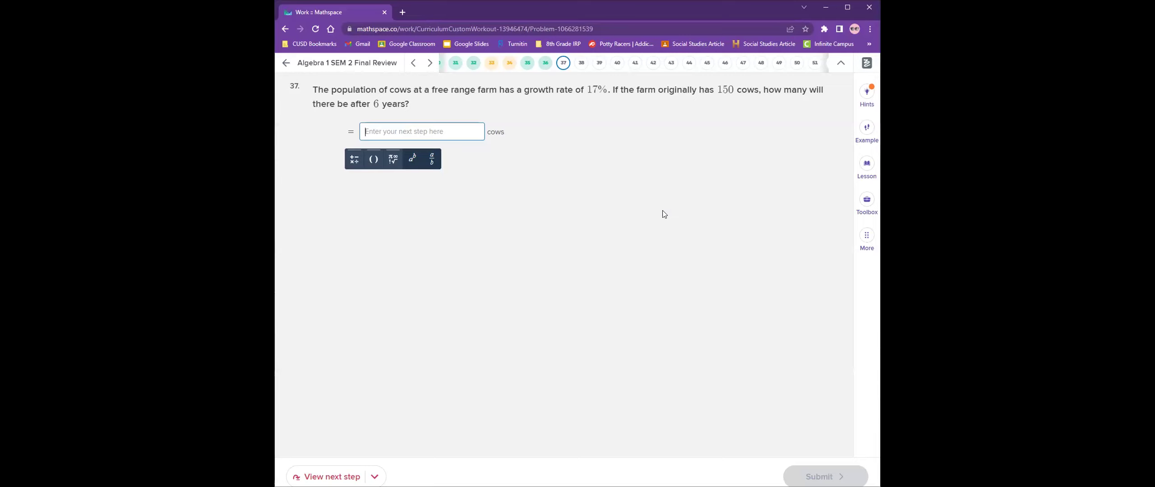
text(385)
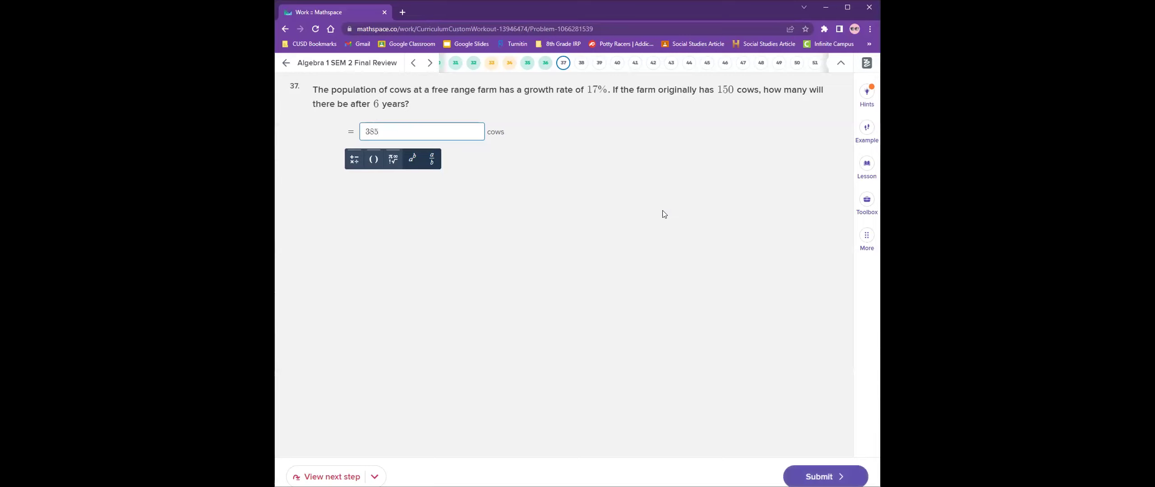
key(Return)
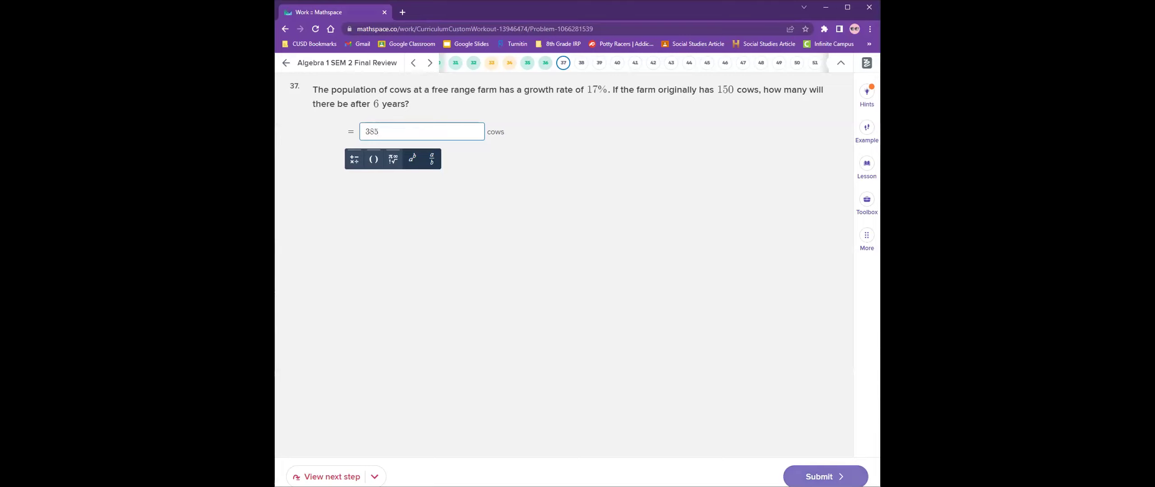
Step: Submit 385 cows as the answer to question 37 and continue to question 38
key(Return)
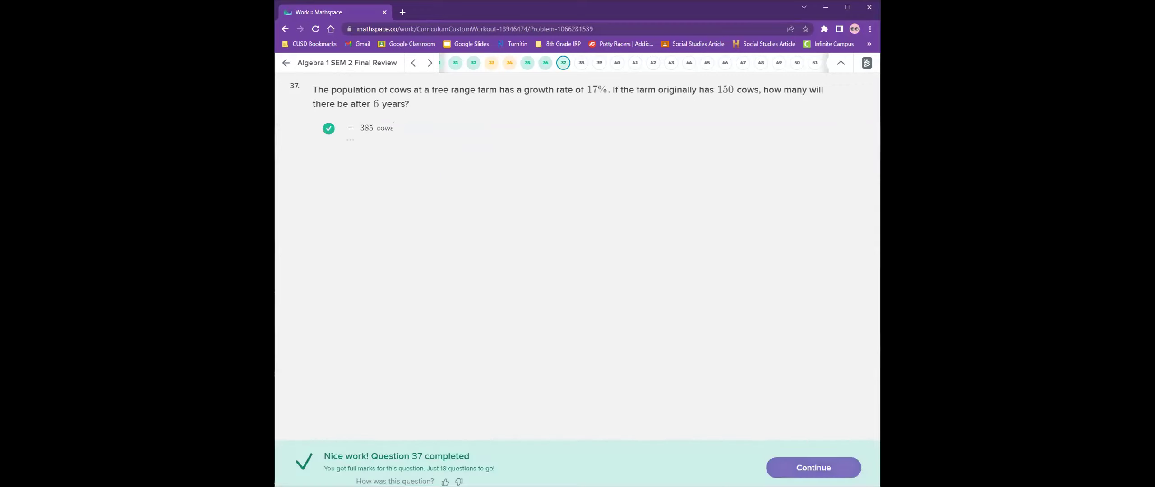
key(Return)
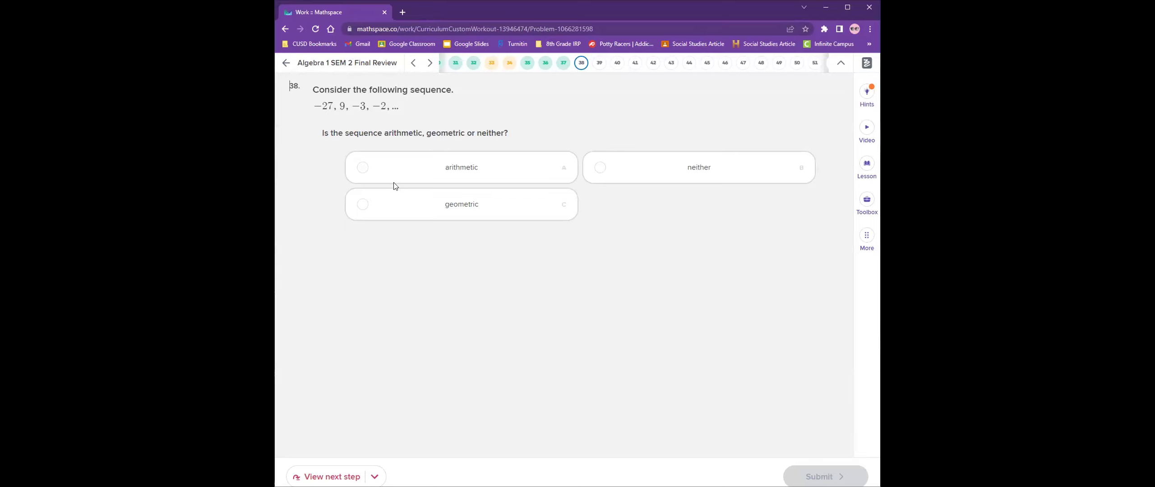
Step: Classify the sequence in question 38 as neither, submit the answer and continue to question 39
click(462, 214)
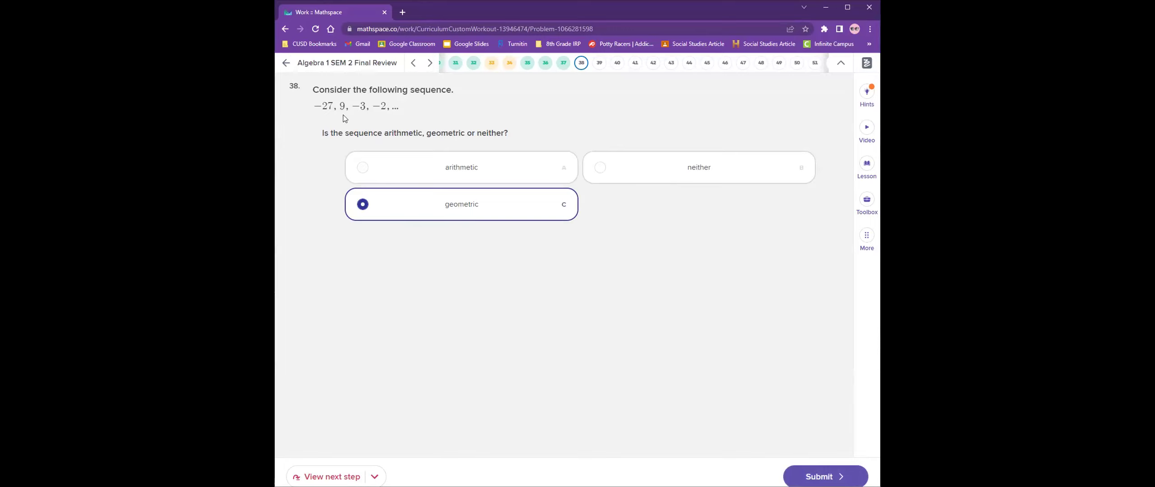
click(687, 178)
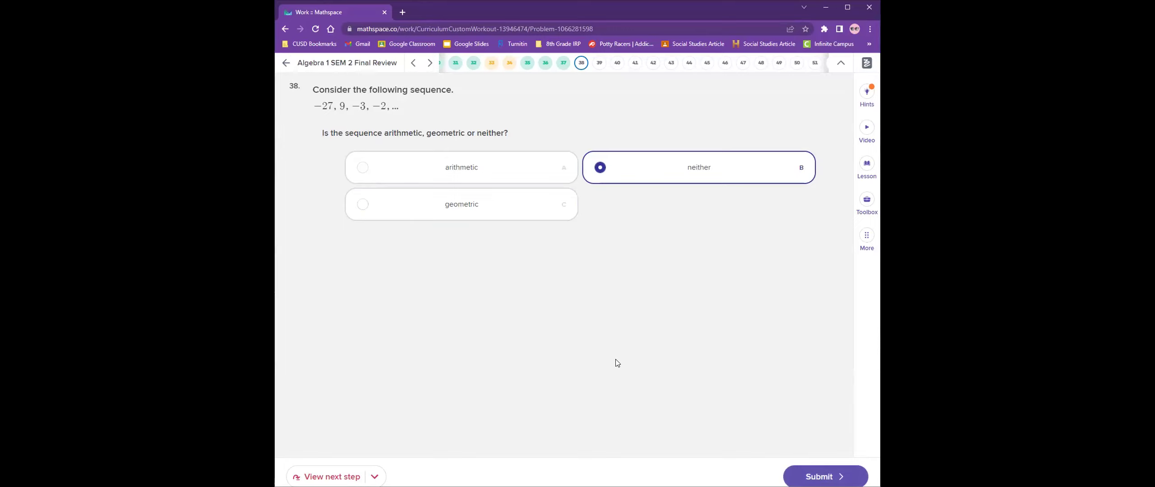
click(819, 476)
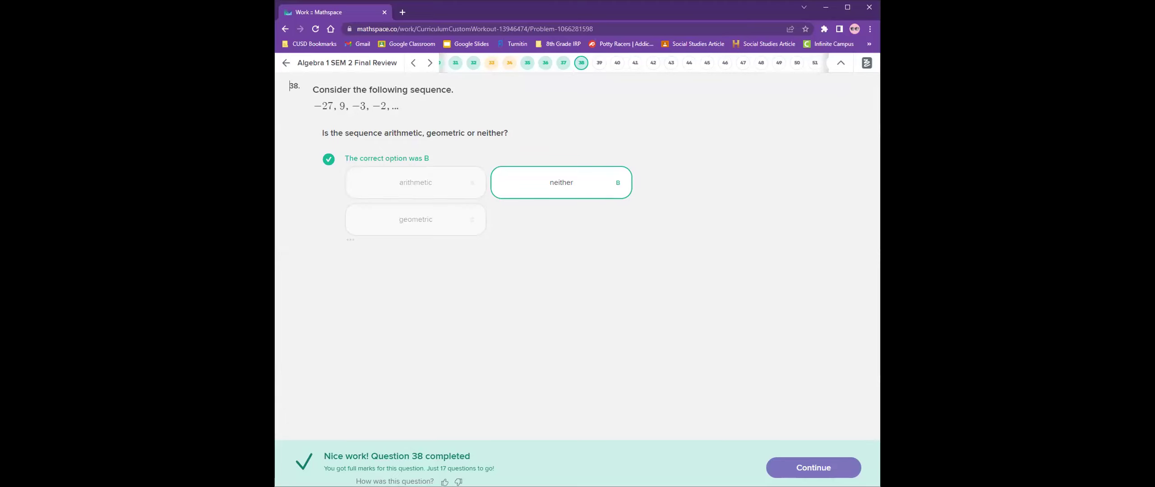
key(Return)
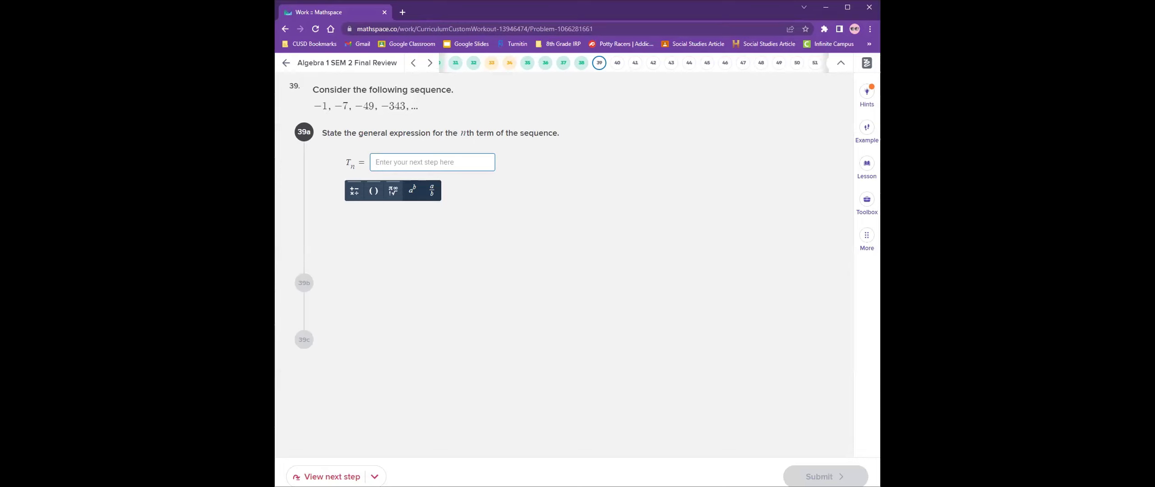
Step: Submit −1(7)^(n−1) as the general expression for the nth term in 39a
text(-1)
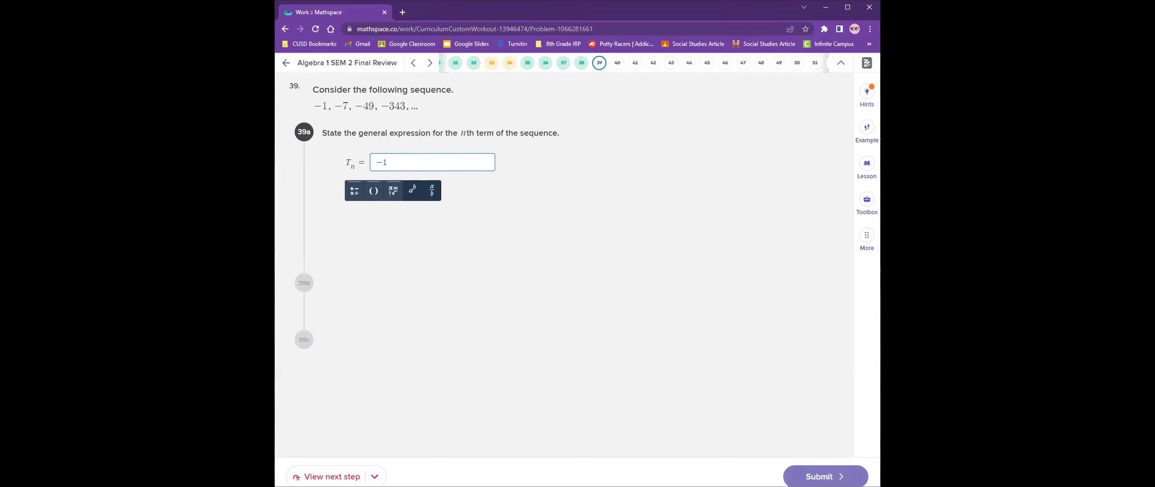
text((7))
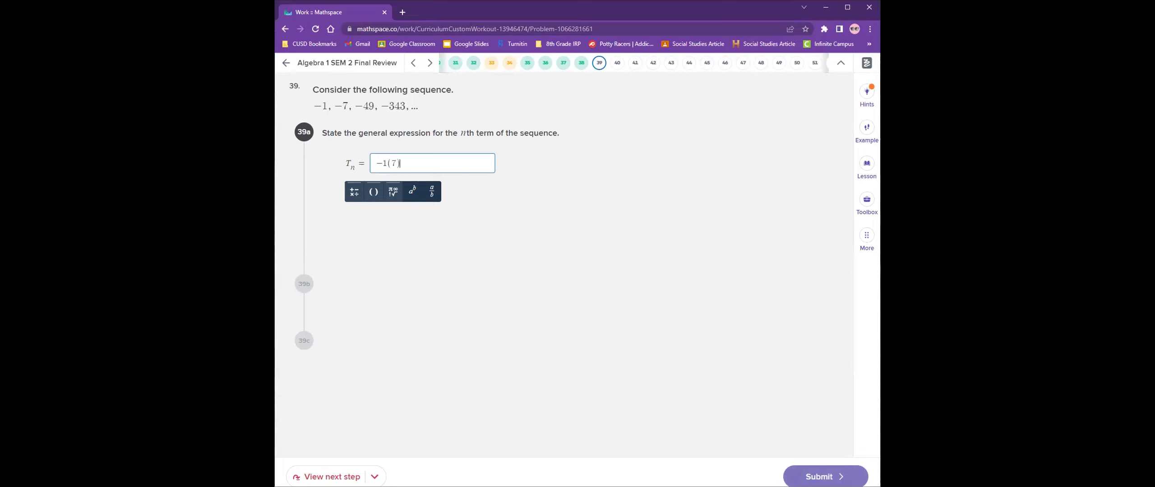
text(^)
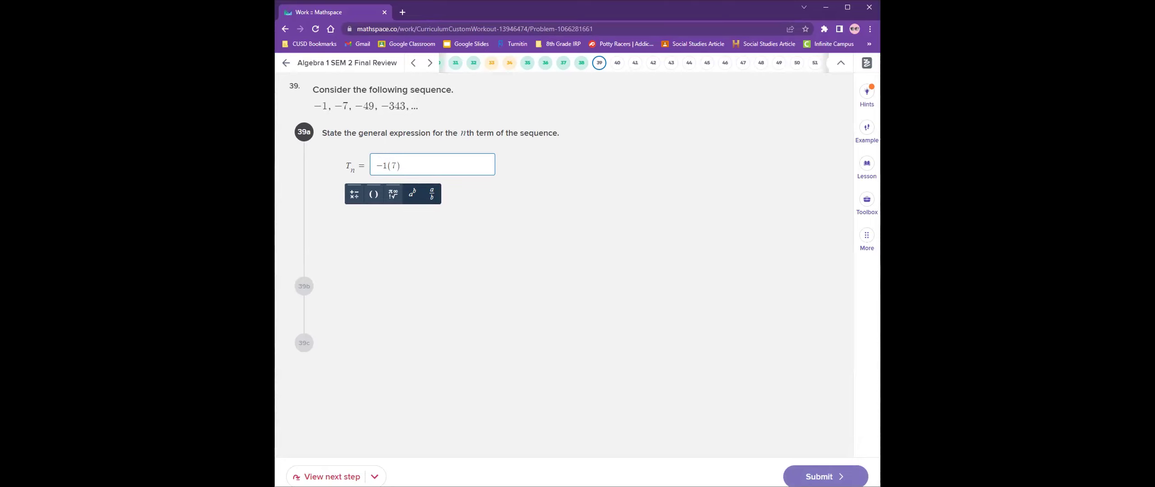
text(n-)
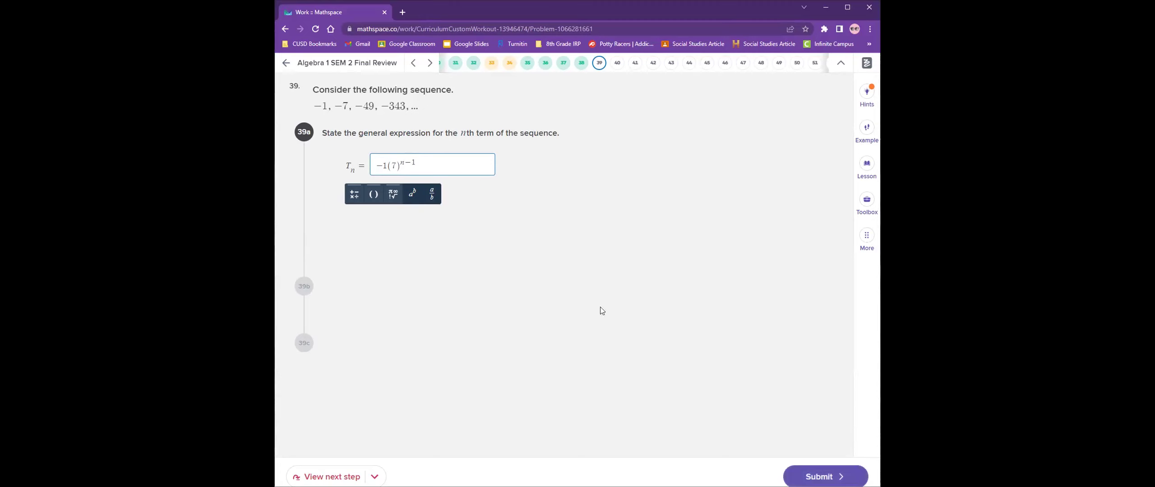
key(Return)
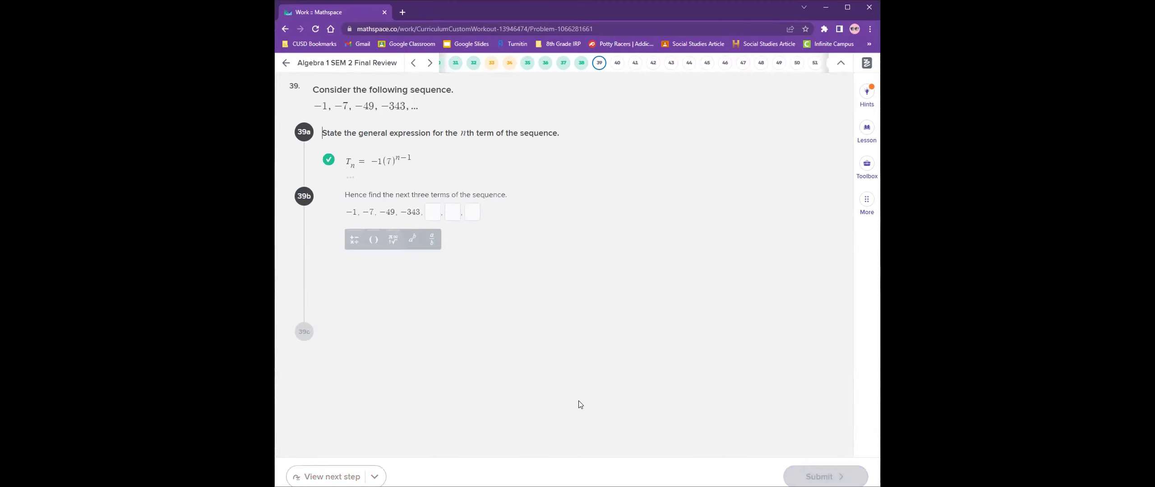
Step: Enter −2401, −16807 and 117649 as the next three terms in 39b and submit them
click(432, 213)
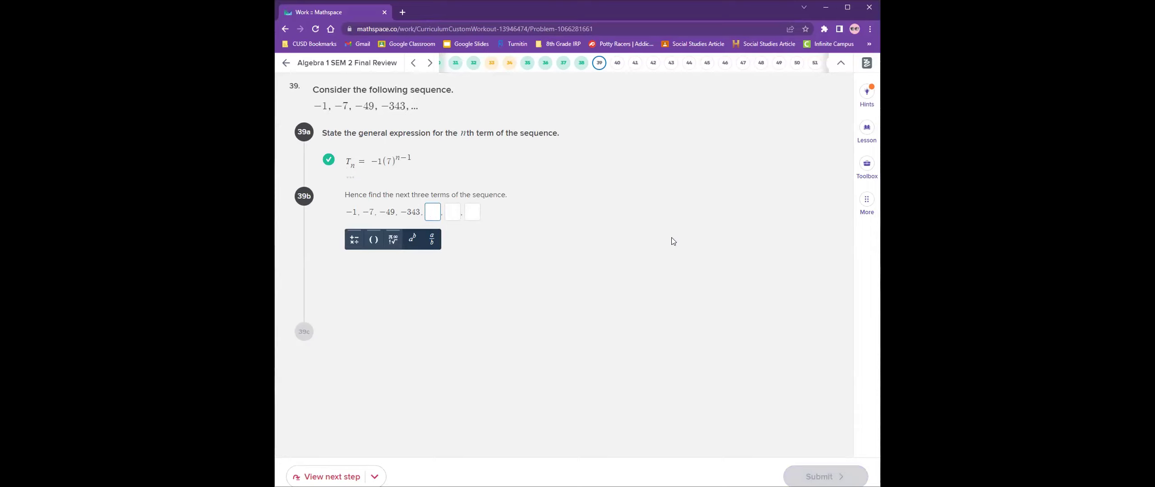
text(-2401)
key(Tab)
text(-16)
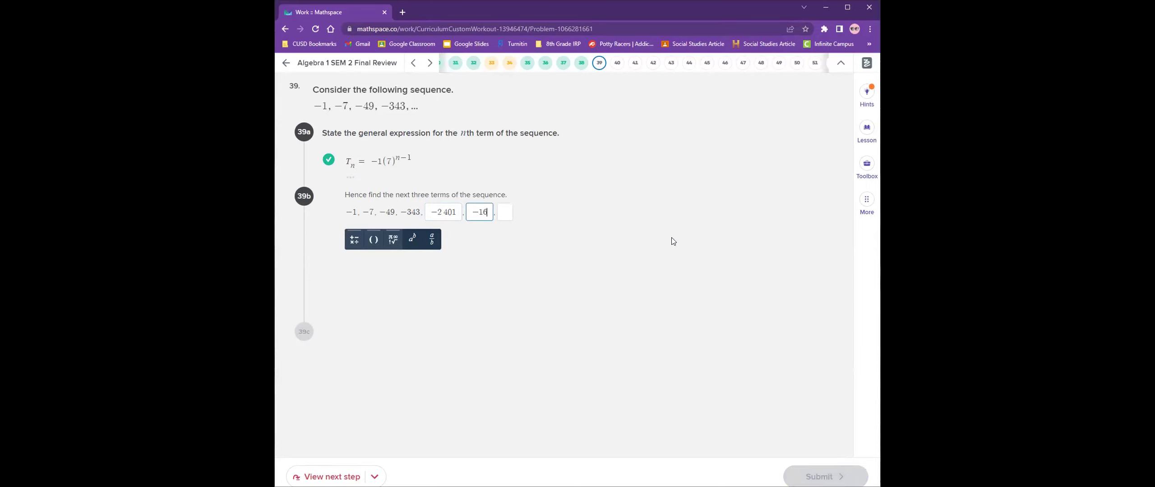
text(807)
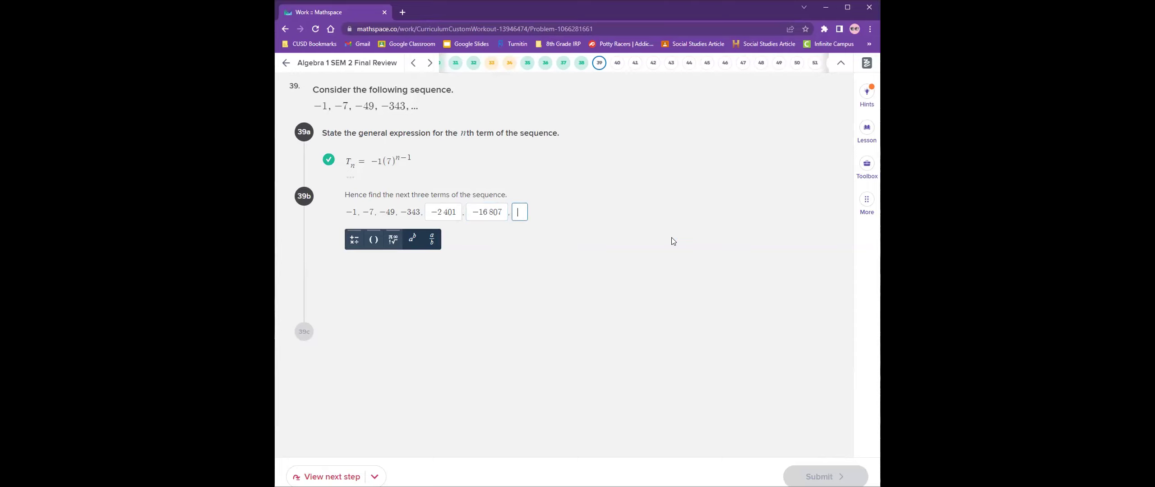
text(11)
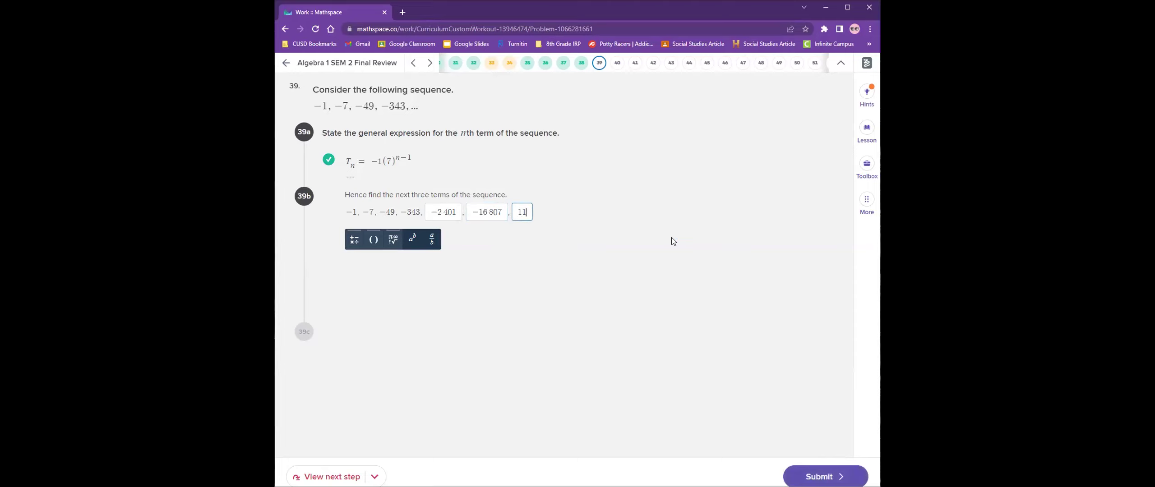
text(7 649)
key(Return)
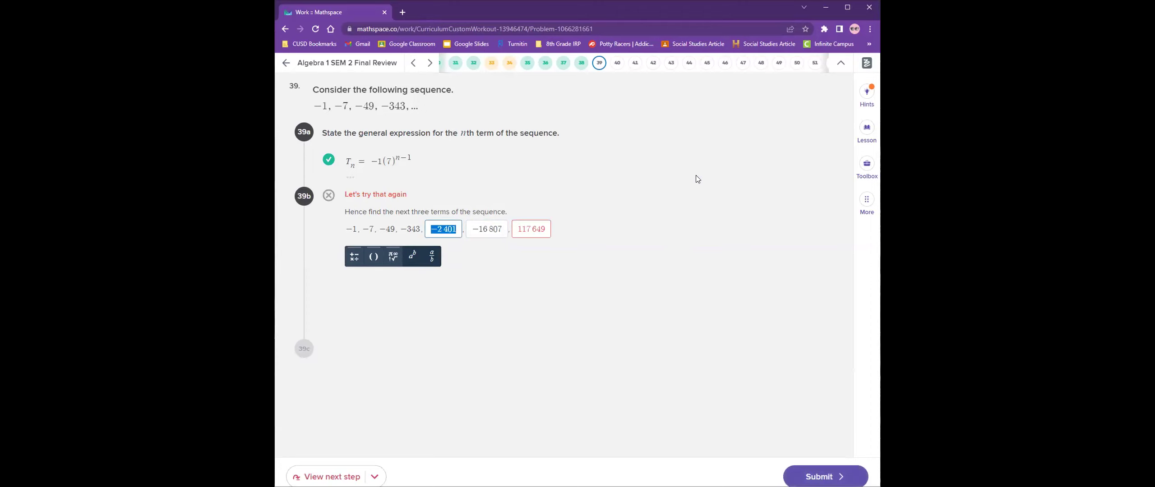
Step: Change the last term in 39b to −117649 and resubmit the answer
click(517, 229)
text(-)
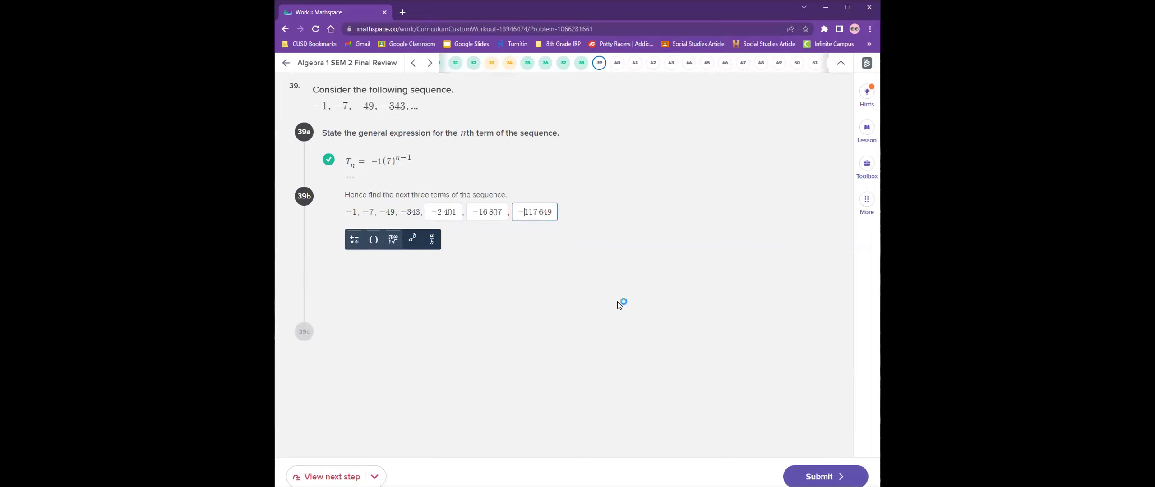
key(Return)
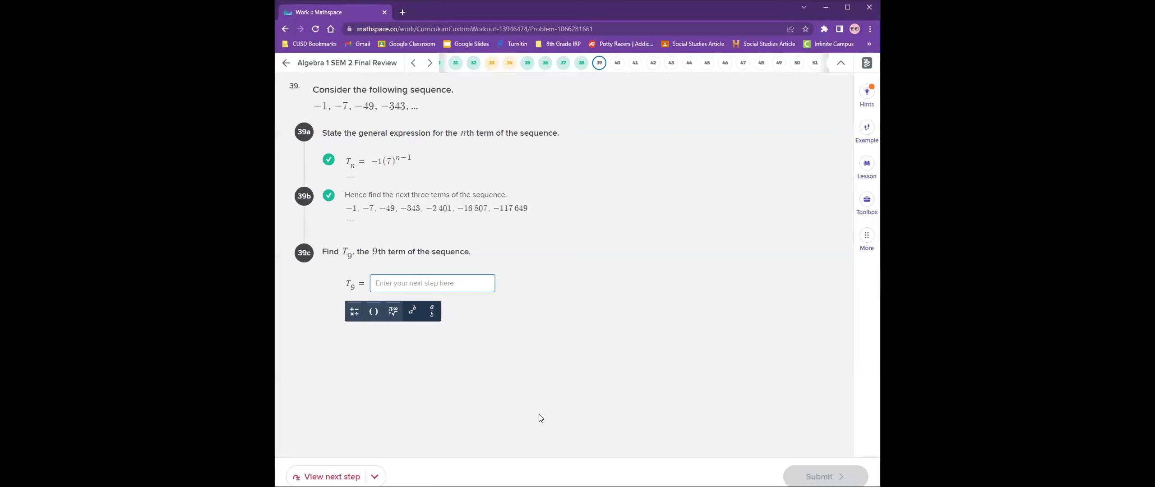
Step: Submit −5464801 as the 9th term of the sequence in 39c
text(-54)
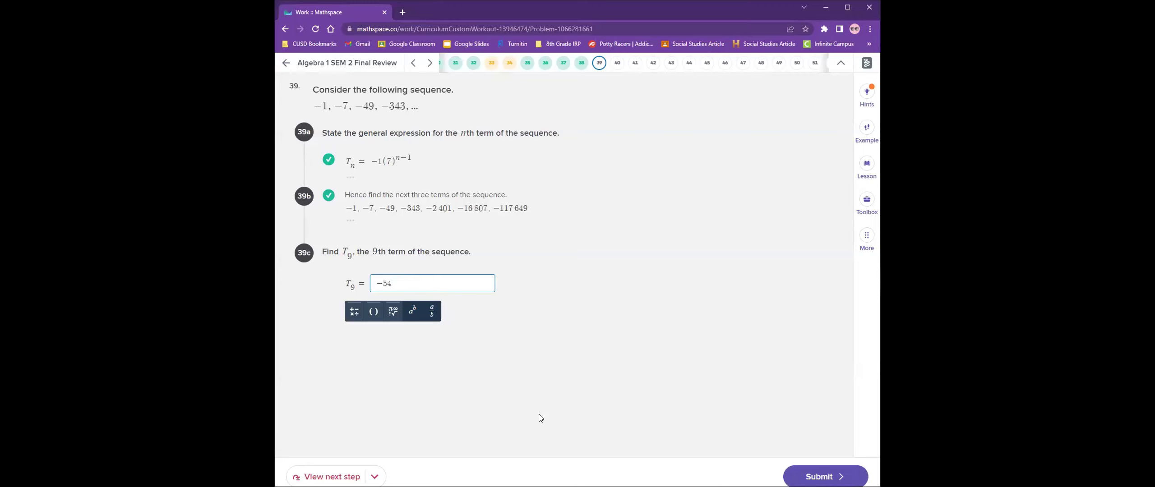
text(64801)
key(Return)
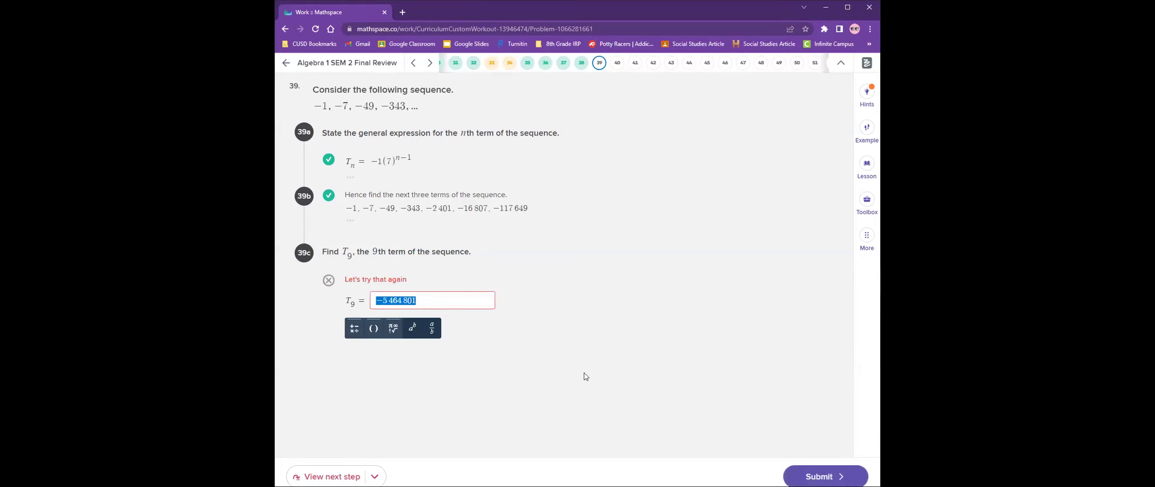
Step: Correct the 9th term in 39c to −5764801, resubmit it and continue to question 40
click(394, 300)
key(BackSpace)
text(7)
key(Return)
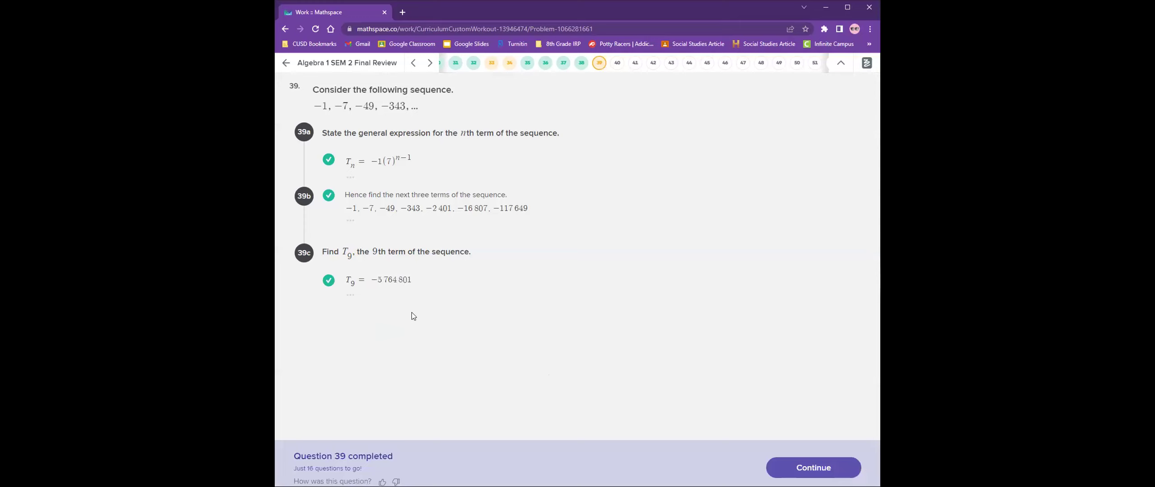
key(Return)
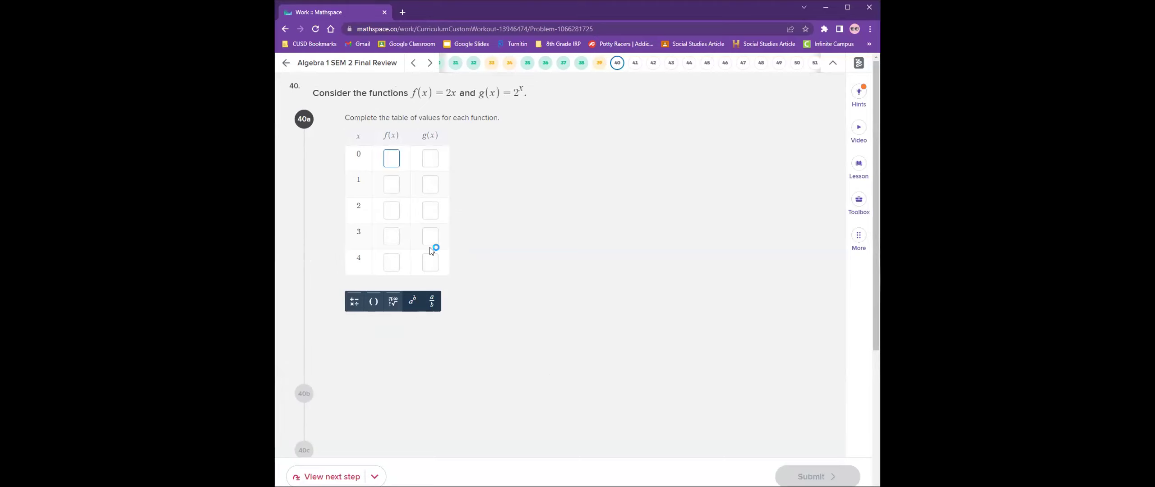
Step: Fill the f(x) column of the 40a table with 0, 2, 4, 6 and 8 for x = 0 to 4
click(387, 168)
text(0)
click(392, 182)
text(2)
click(390, 211)
text(4)
click(391, 236)
text(6)
click(389, 258)
text(8)
Step: Enter the g(x) values 1 and 2 for x = 0 and x = 1 in the 40a table
click(426, 163)
text(0)
click(428, 183)
text(2)
click(430, 206)
click(434, 159)
text(1)
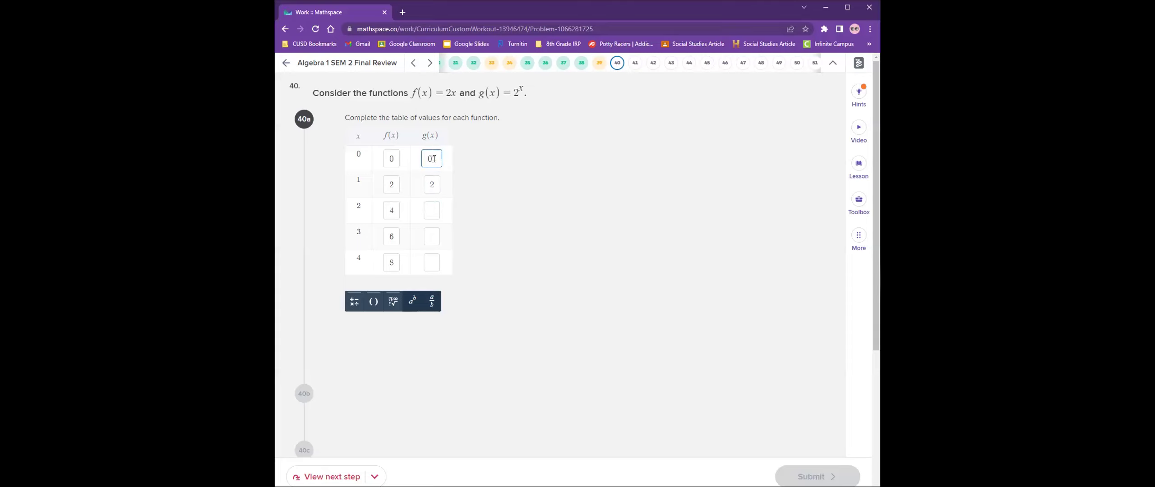
key(BackSpace)
key(BackSpace)
text(1)
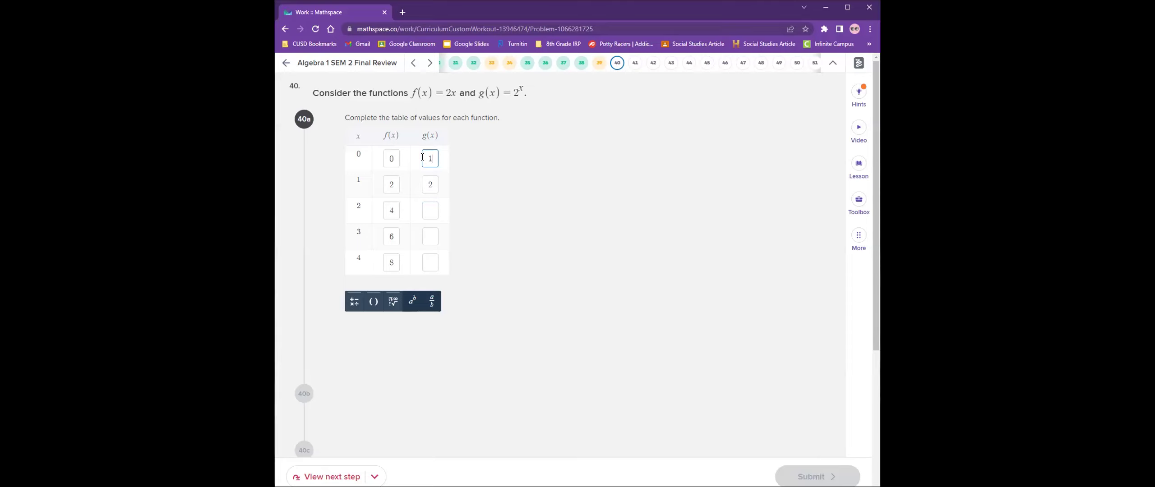
click(433, 182)
key(BackSpace)
text(2)
Step: Enter the g(x) values 4, 8 and 16 for x = 2, 3 and 4, and submit the 40a table
click(431, 209)
text(4)
click(428, 235)
text(8)
click(437, 259)
text(16)
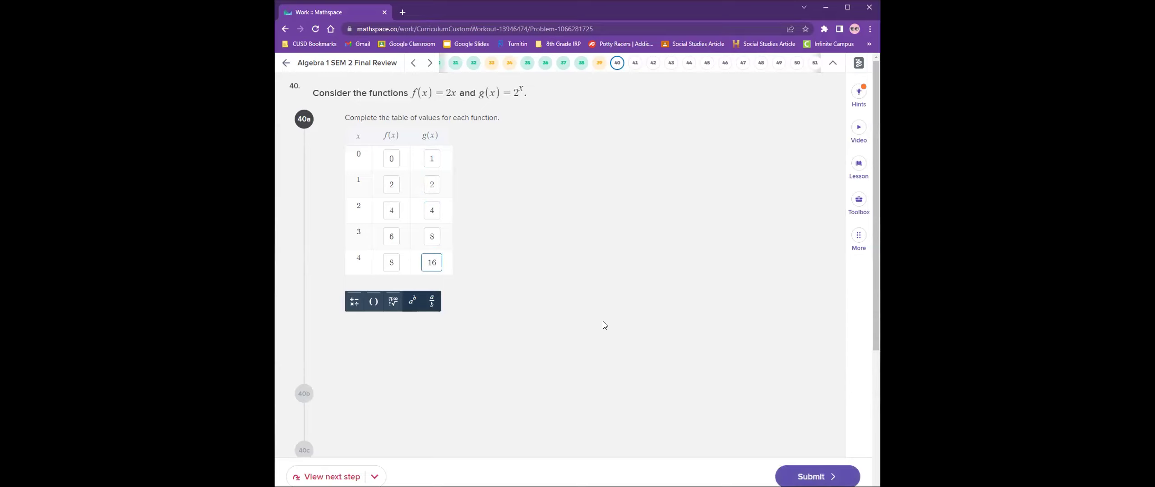
click(812, 476)
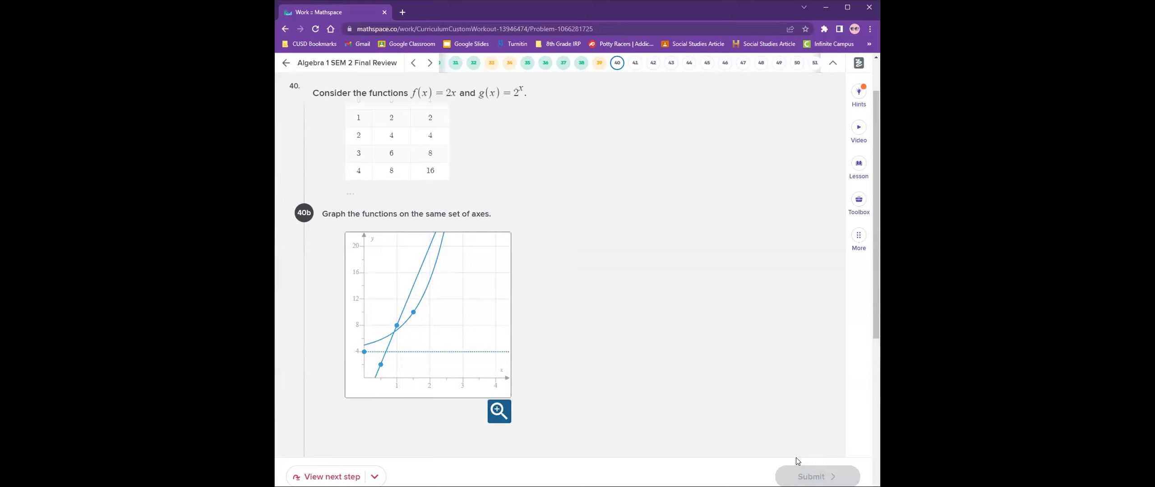
Step: Graph f(x) = 2x in 40b by placing the straight line's two points at (0, 0) and (1, 2)
scroll(390, 356, up, 1)
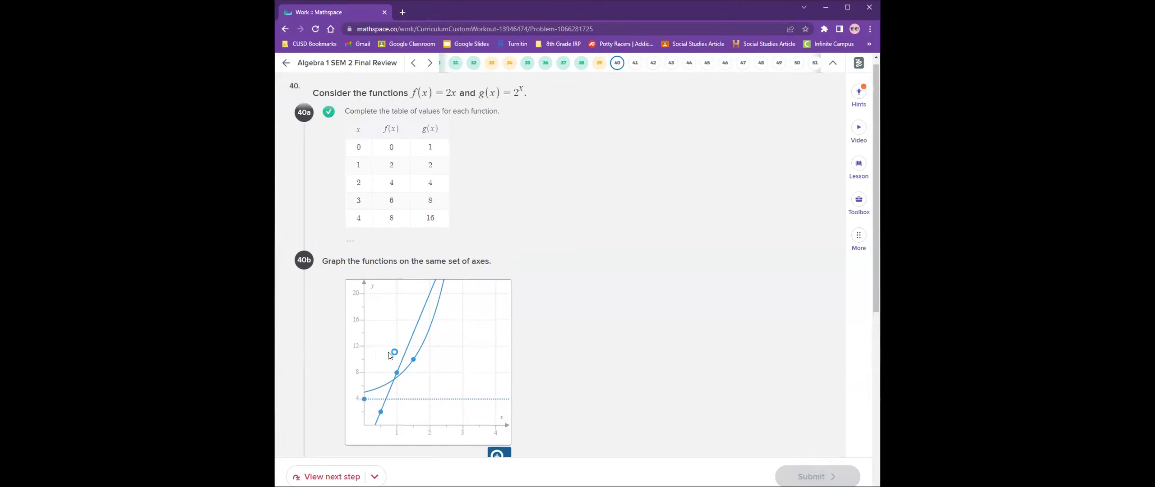
drag(364, 399, 396, 428)
click(397, 374)
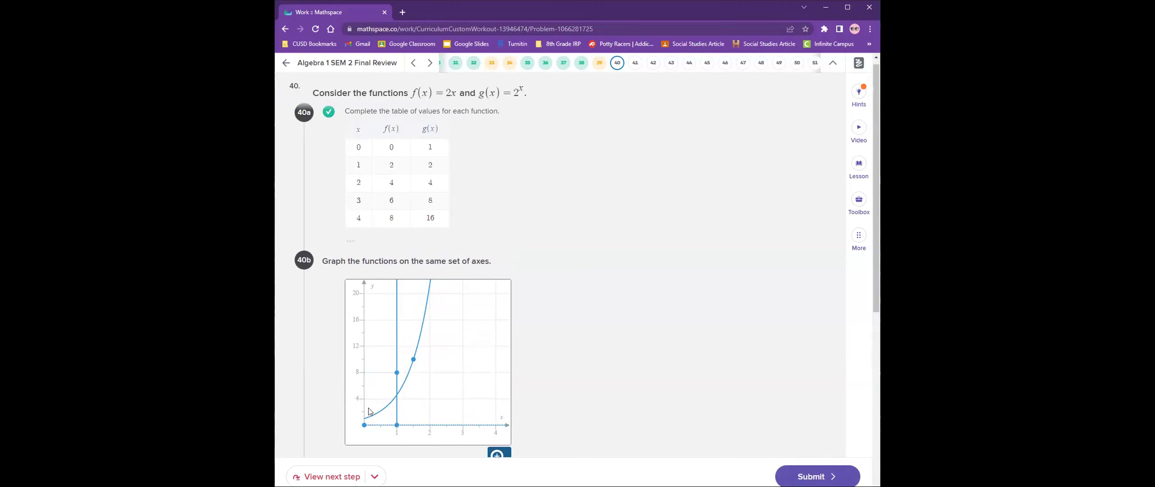
drag(365, 429, 365, 334)
drag(397, 426, 364, 425)
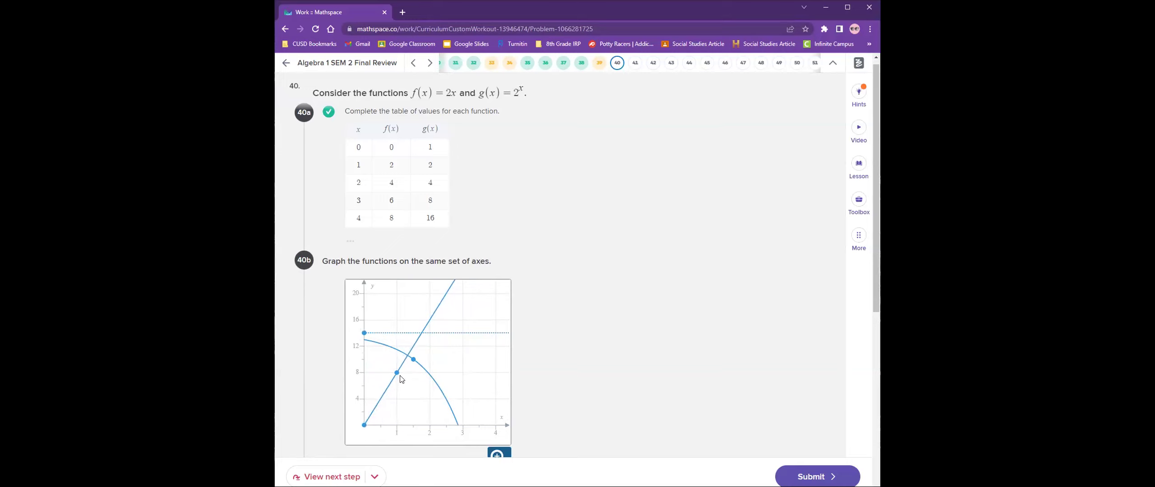
drag(397, 373, 395, 413)
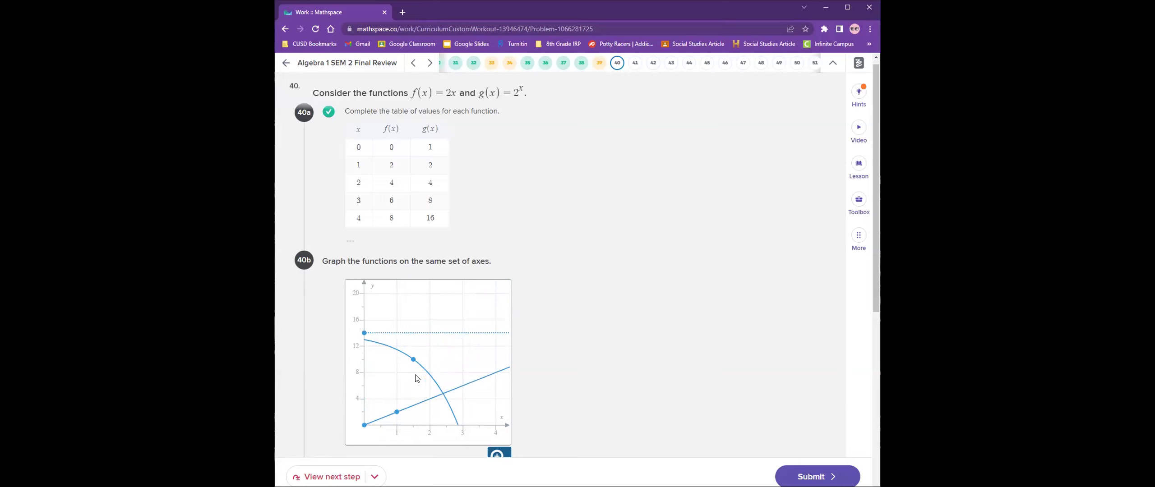
Step: Graph g(x) = 2^x with its asymptote at y = 0 and its curve point at (1, 2), and submit 40b
mouse_move(362, 336)
drag(362, 336, 364, 427)
mouse_move(412, 361)
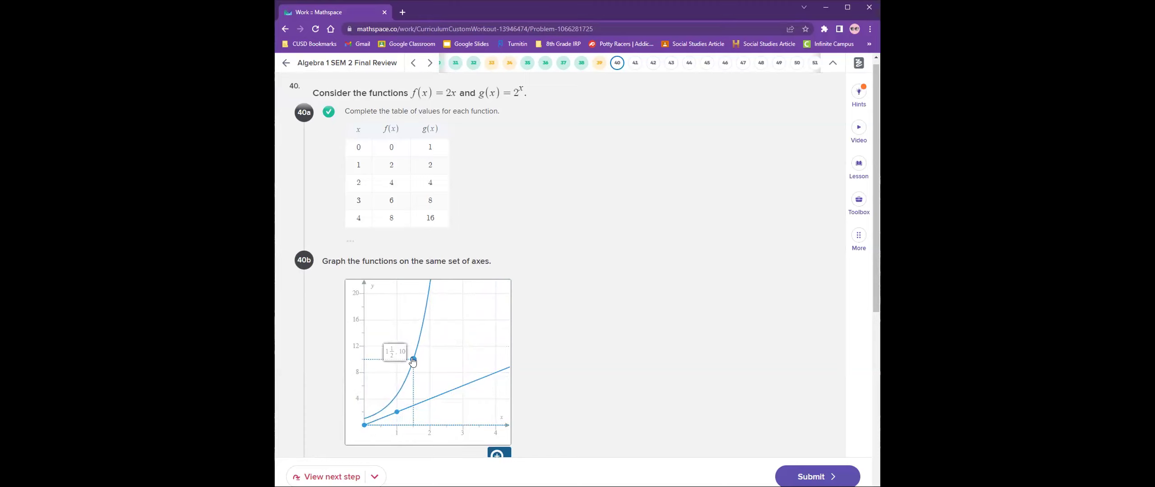
drag(412, 362, 397, 412)
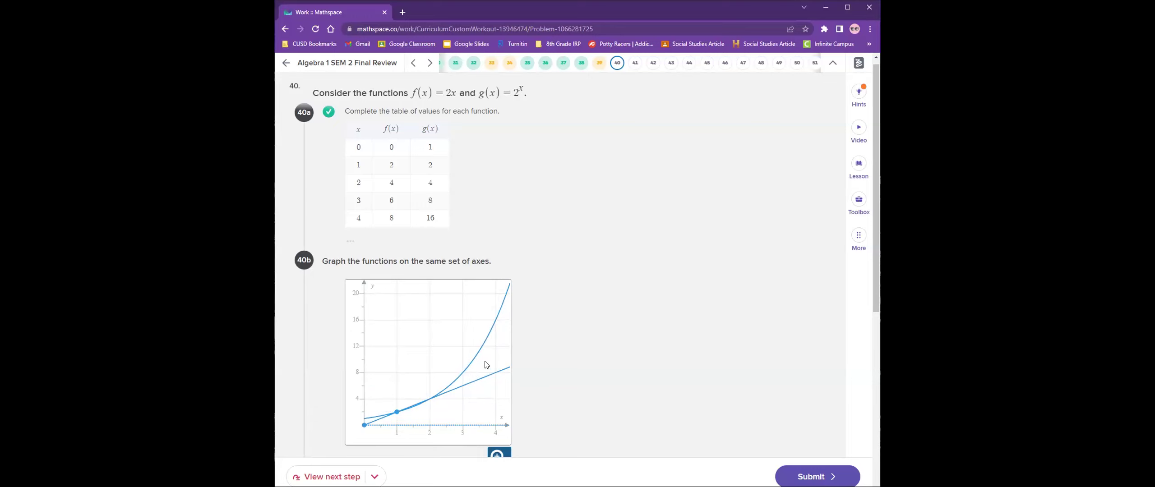
click(824, 471)
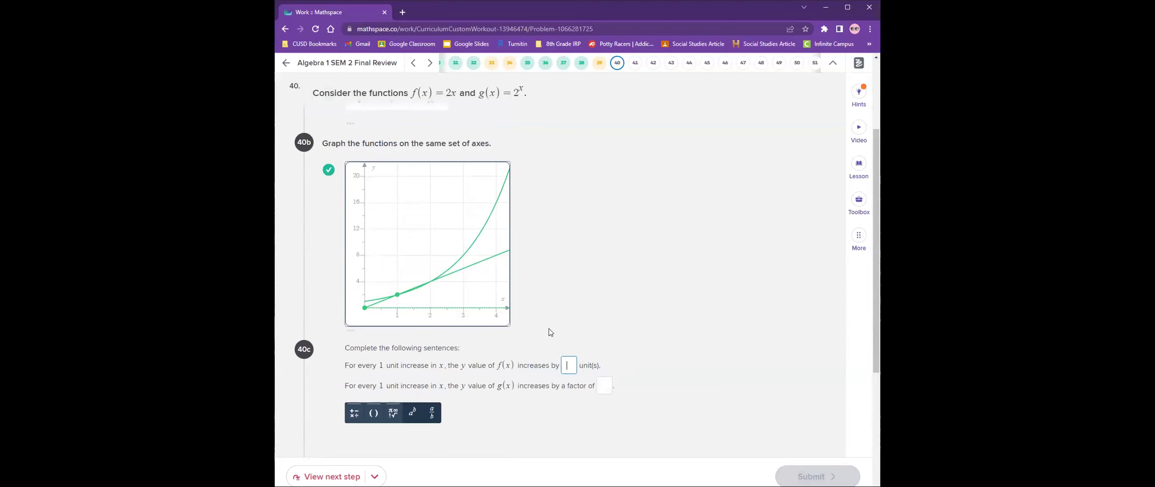
Step: Submit 2 for both increases in 40c, and submit the exponential function as the faster-increasing function in 40d
scroll(548, 326, up, 3)
scroll(554, 338, down, 8)
text(2)
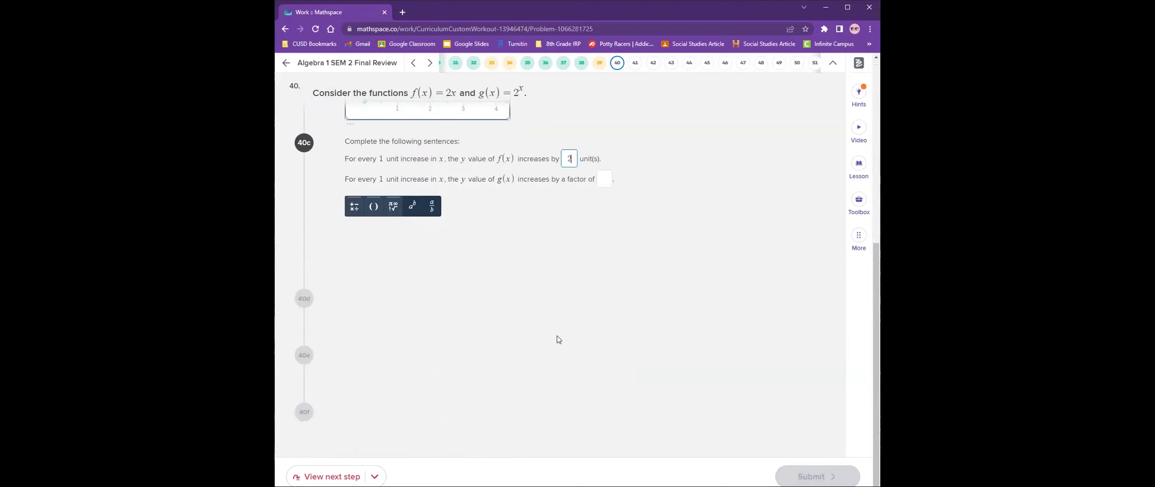
scroll(586, 298, up, 1)
key(Tab)
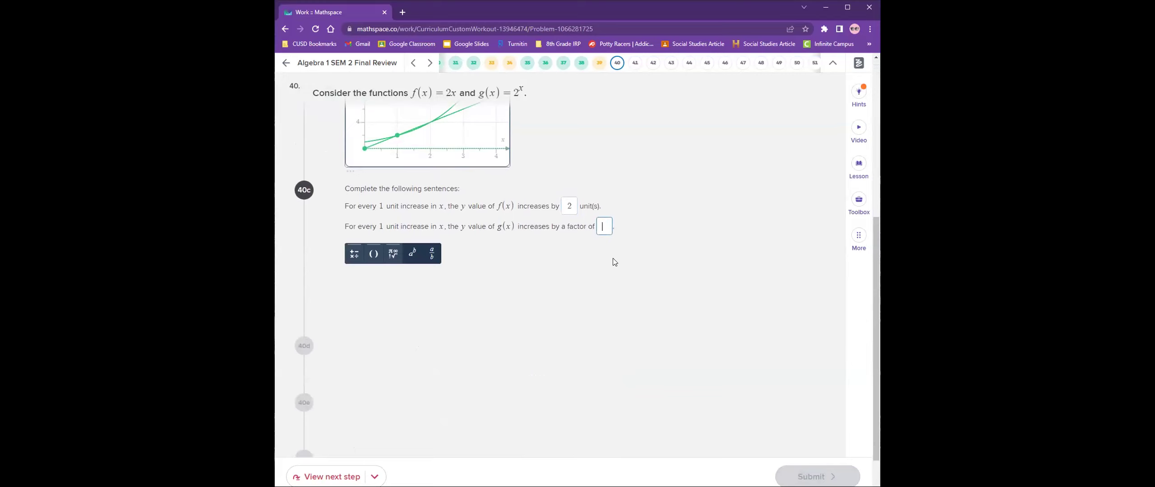
text(2)
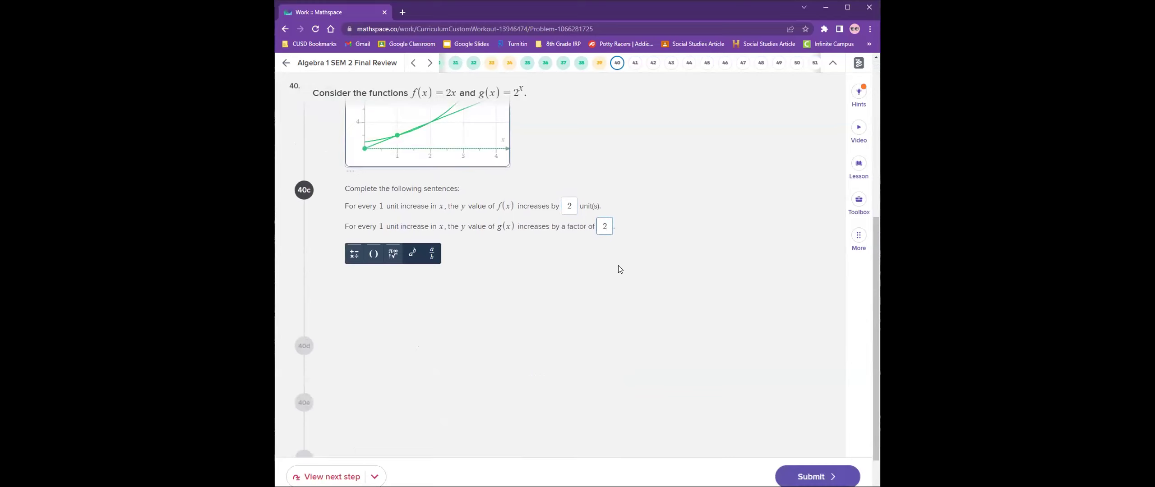
scroll(618, 267, down, 1)
click(828, 472)
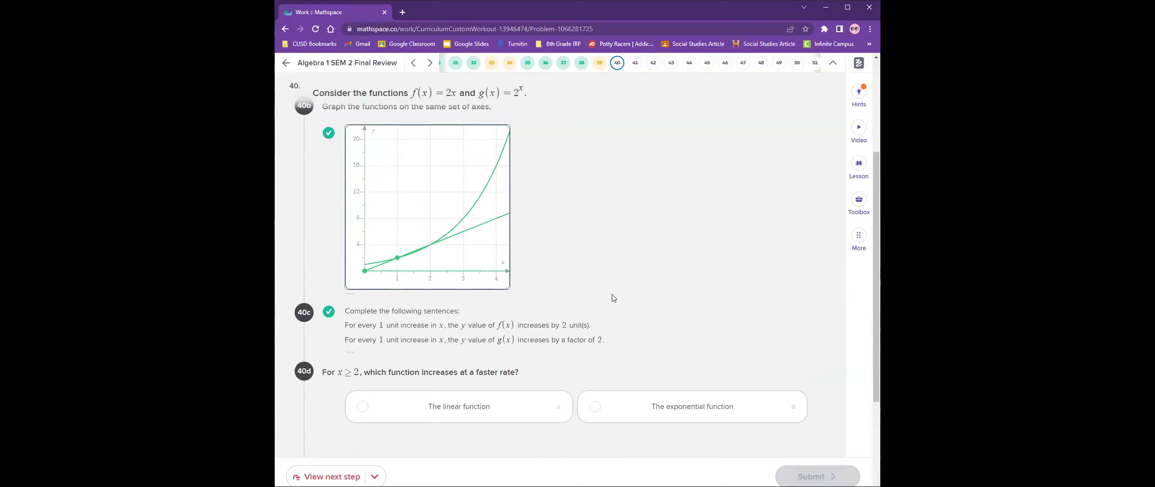
click(677, 406)
click(818, 465)
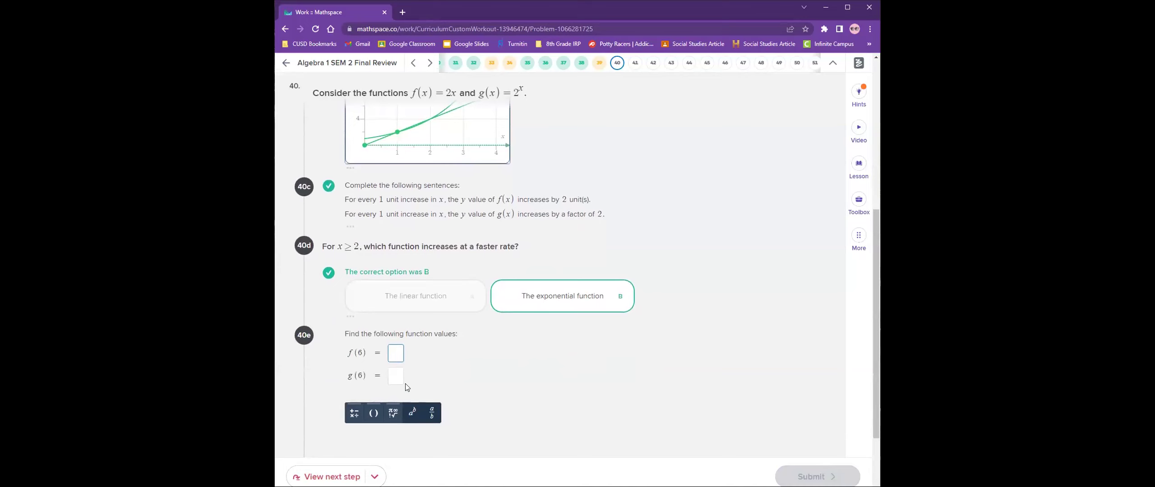
Step: Submit f(6) = 12 and g(6) = 64 in 40e, and answer 40f with the exponential function to finish question 40
scroll(406, 384, up, 5)
scroll(381, 373, down, 1)
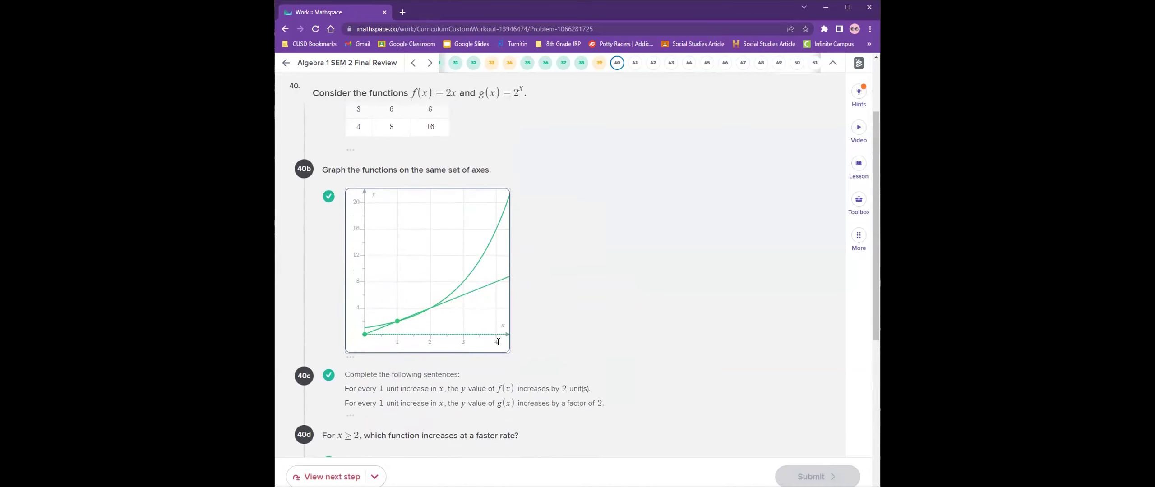
scroll(426, 325, up, 2)
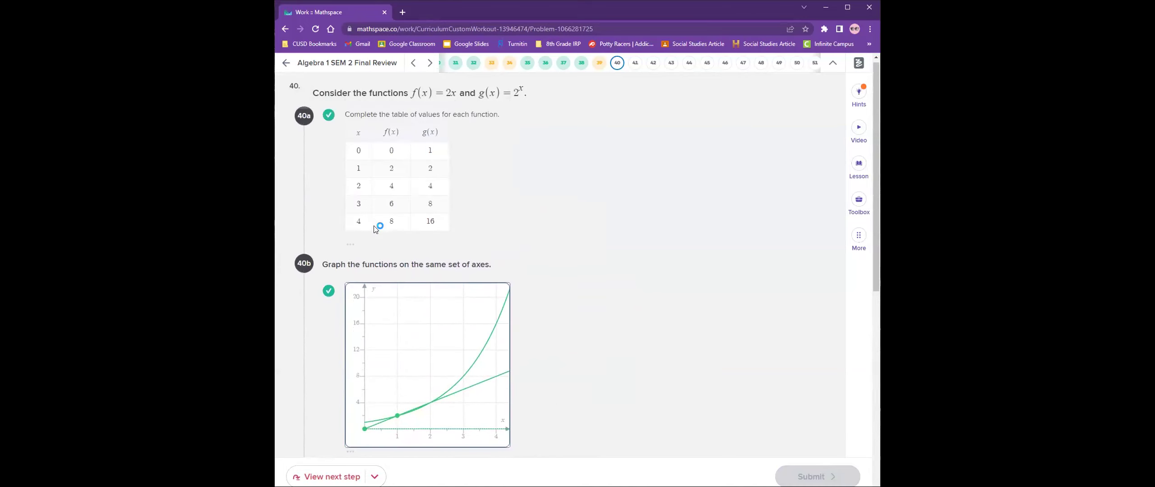
scroll(429, 343, down, 6)
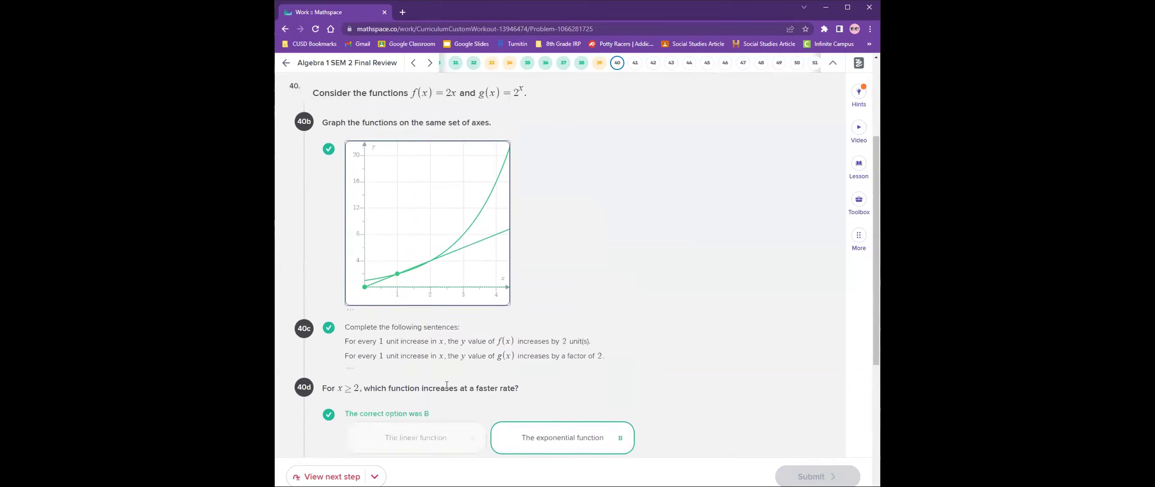
click(391, 352)
text(12)
key(Tab)
scroll(442, 380, up, 6)
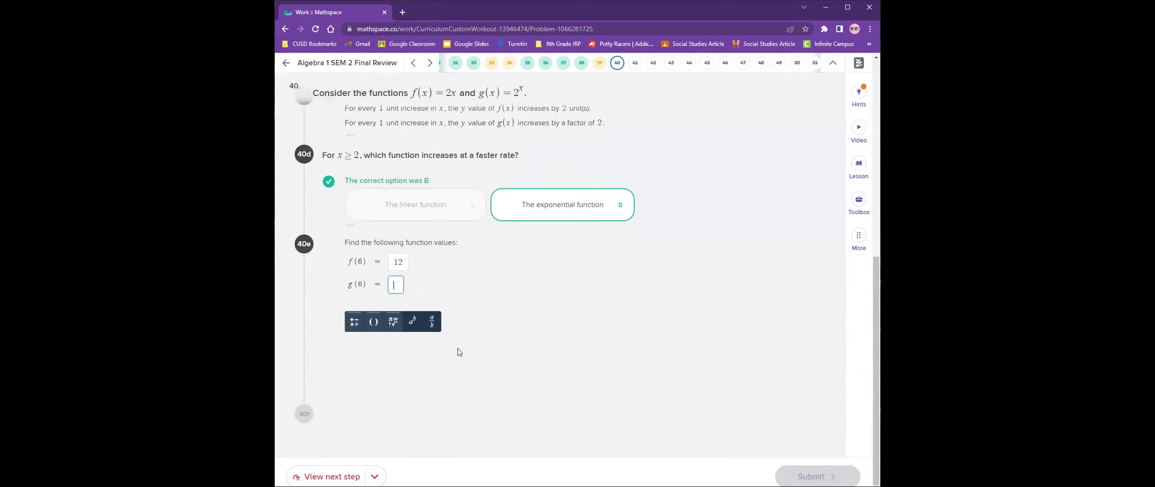
text(64)
click(814, 475)
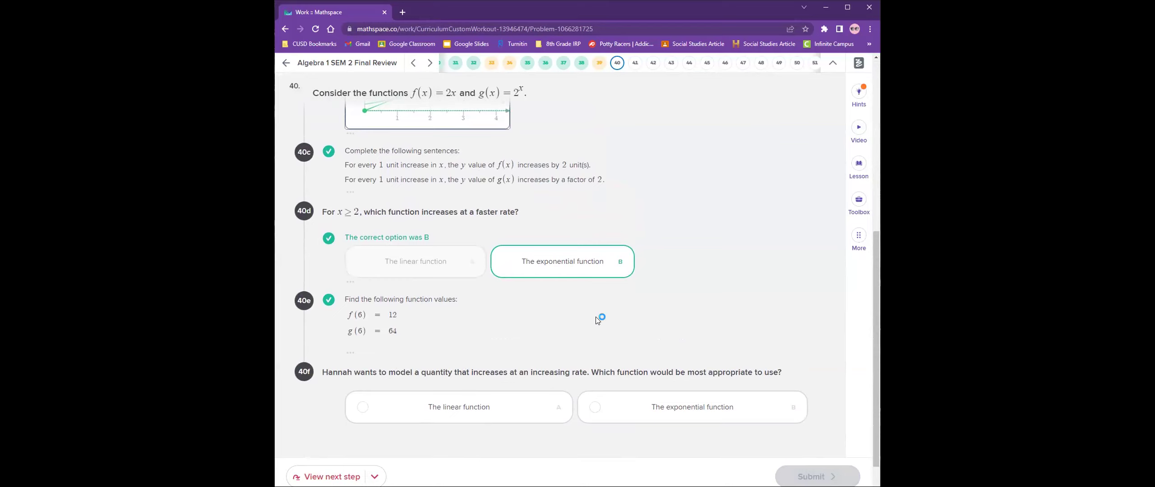
click(645, 409)
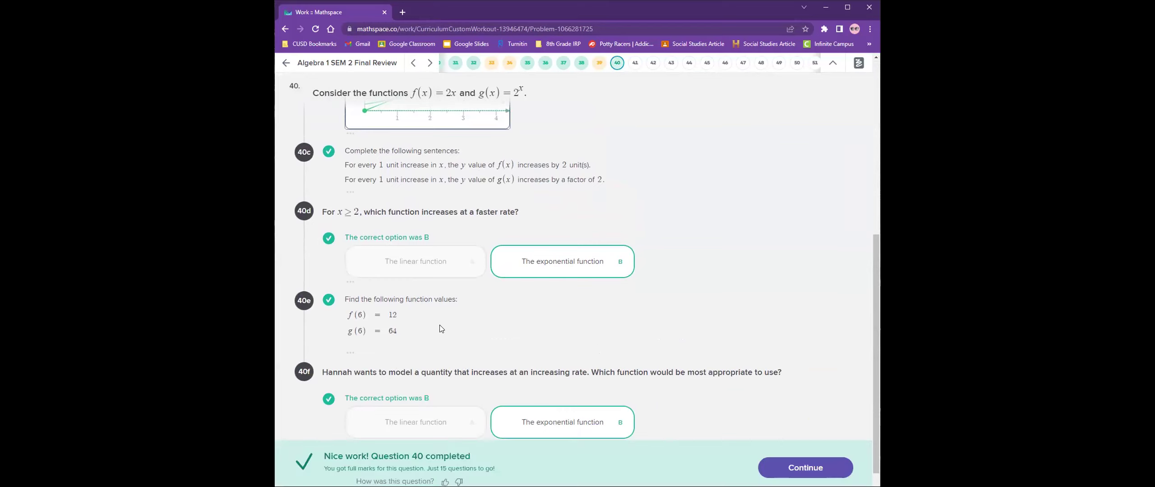
click(791, 467)
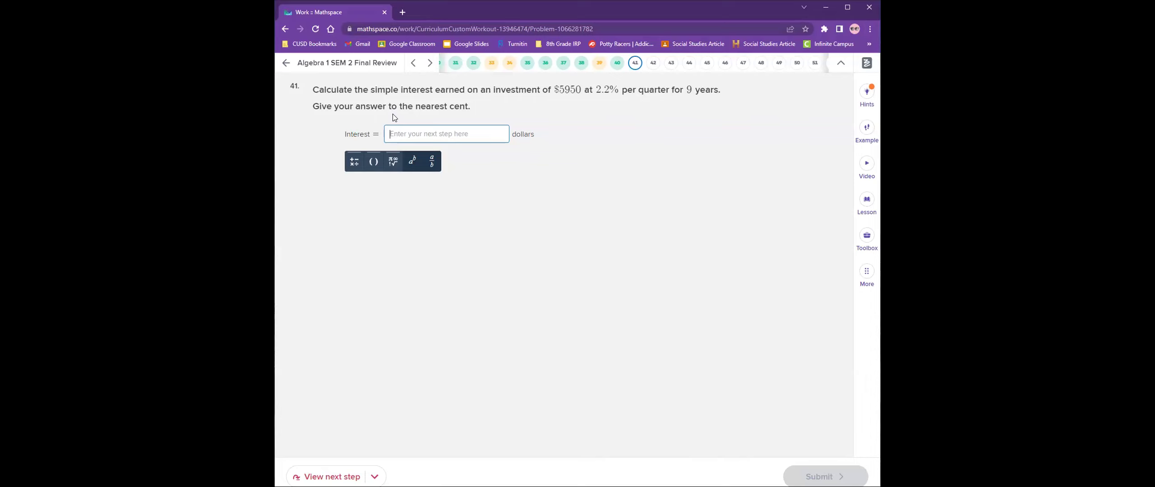
text(1 1)
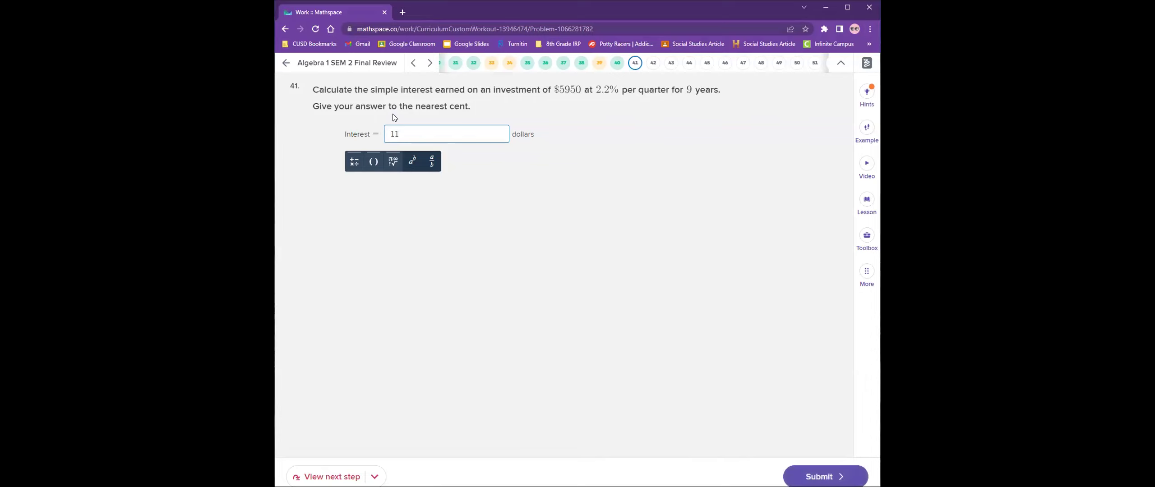
text(78)
key(BackSpace)
key(BackSpace)
key(BackSpace)
key(BackSpace)
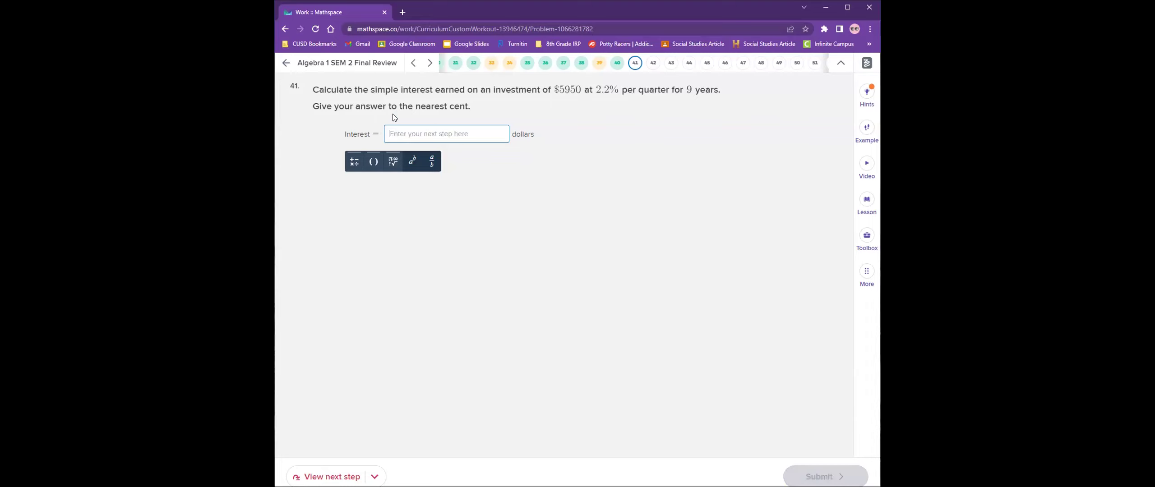
Step: Submit 4712.40 dollars as the simple interest in question 41 and continue to question 42
text(47.12)
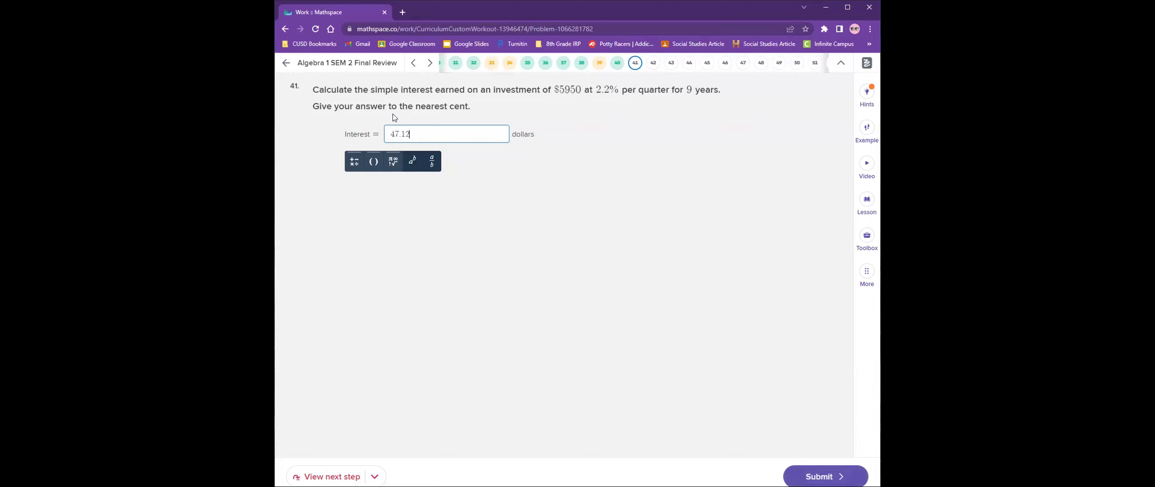
key(BackSpace)
key(BackSpace)
key(BackSpace)
text(12.40)
key(Return)
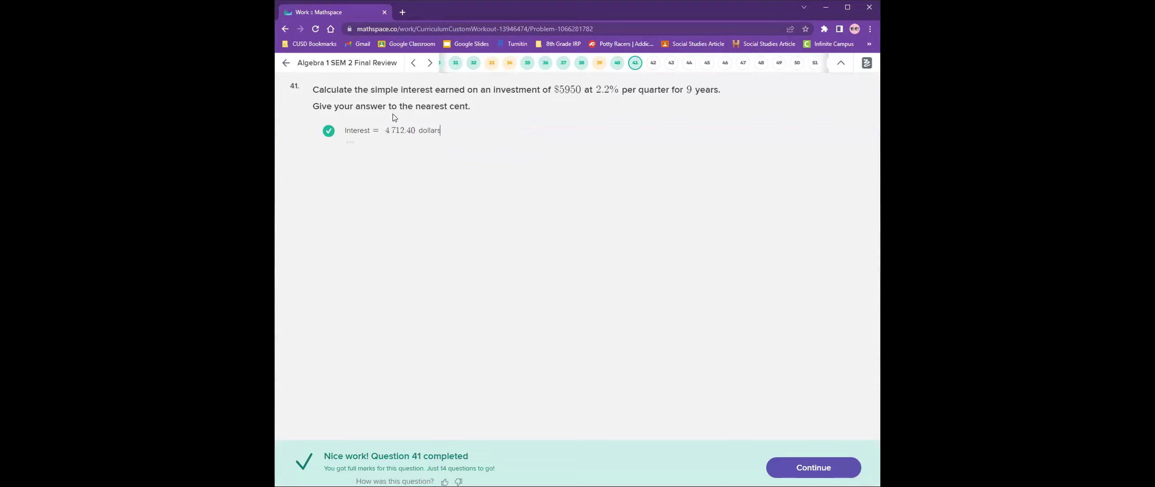
click(813, 468)
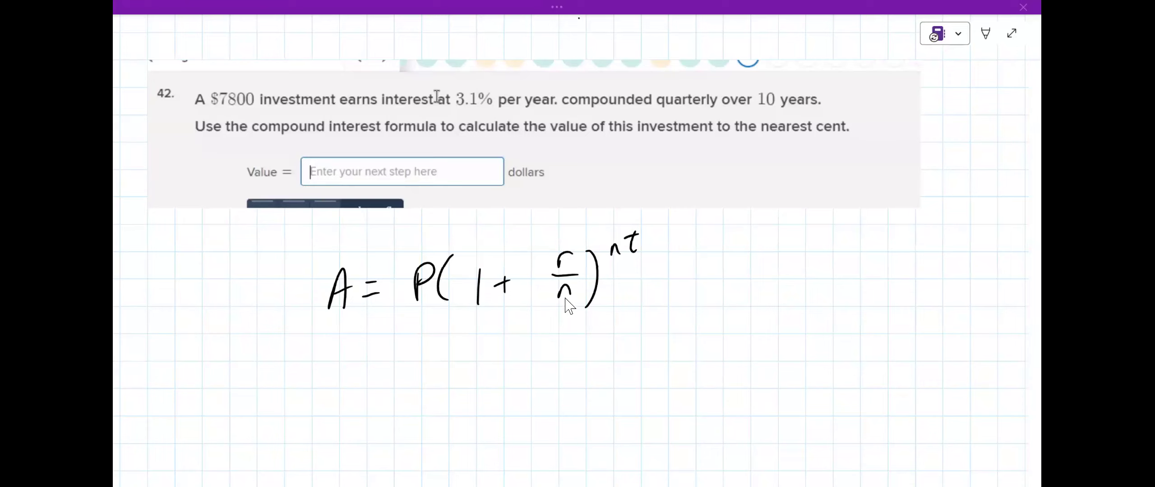
Step: Annotate the question 42 text in the notes by handwriting n=4 above "quarterly" and t above "10 years"
drag(656, 90, 664, 87)
drag(668, 81, 680, 79)
drag(669, 87, 695, 82)
drag(693, 75, 693, 87)
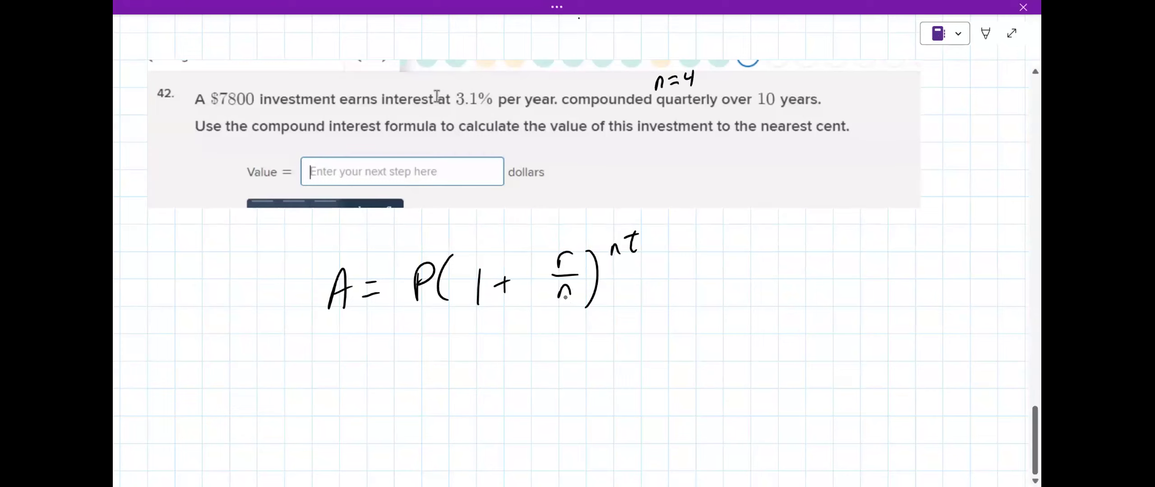
drag(781, 65, 785, 81)
drag(772, 77, 788, 74)
Step: Handwrite the substituted expression = 7800(1 + .031/4) below the compound interest formula
drag(369, 385, 380, 398)
mouse_move(403, 384)
mouse_down()
mouse_move(422, 384)
mouse_move(408, 406)
mouse_up()
mouse_move(434, 383)
mouse_down()
mouse_move(425, 405)
mouse_move(434, 384)
mouse_up()
drag(452, 384, 485, 408)
drag(512, 377, 509, 409)
drag(547, 380, 546, 395)
drag(540, 387, 552, 386)
mouse_move(600, 359)
mouse_down()
mouse_move(644, 382)
mouse_move(615, 408)
mouse_up()
drag(611, 403, 609, 421)
drag(652, 345, 650, 416)
Step: Add the exponent 4·10 in parentheses to the substituted compound interest expression
drag(664, 319, 673, 331)
drag(671, 318, 678, 333)
mouse_move(686, 319)
mouse_down()
mouse_move(685, 335)
mouse_move(699, 318)
mouse_up()
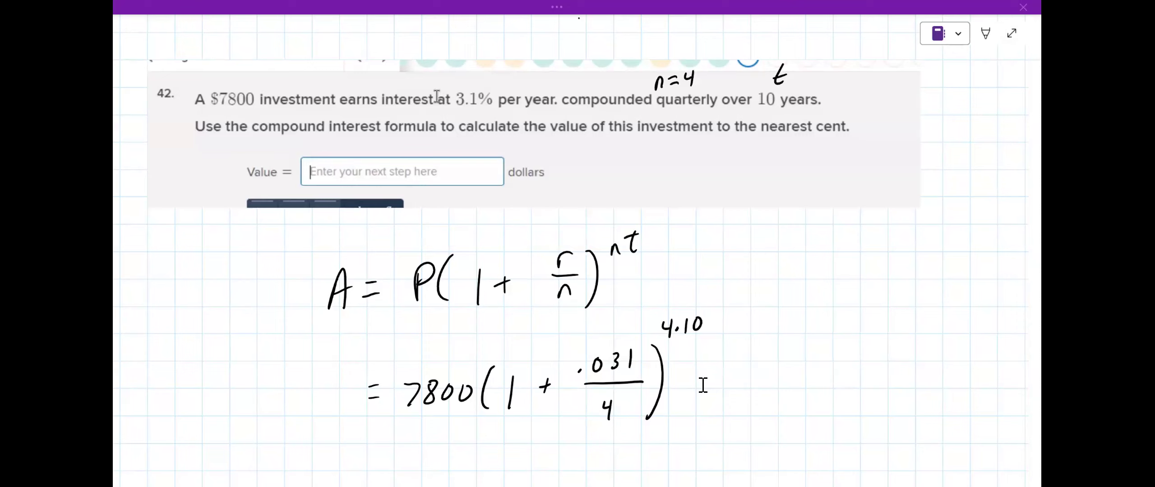
drag(661, 316, 654, 352)
drag(710, 303, 712, 340)
Step: Handwrite the result = $10,622.01 after the substituted compound interest expression
drag(754, 380, 772, 378)
mouse_move(811, 368)
mouse_down()
mouse_move(797, 403)
mouse_move(831, 393)
mouse_up()
mouse_move(848, 367)
mouse_down()
mouse_move(850, 399)
mouse_move(869, 383)
mouse_up()
drag(879, 364, 895, 382)
drag(899, 364, 913, 376)
mouse_move(916, 377)
mouse_down()
mouse_move(930, 362)
mouse_move(950, 379)
mouse_up()
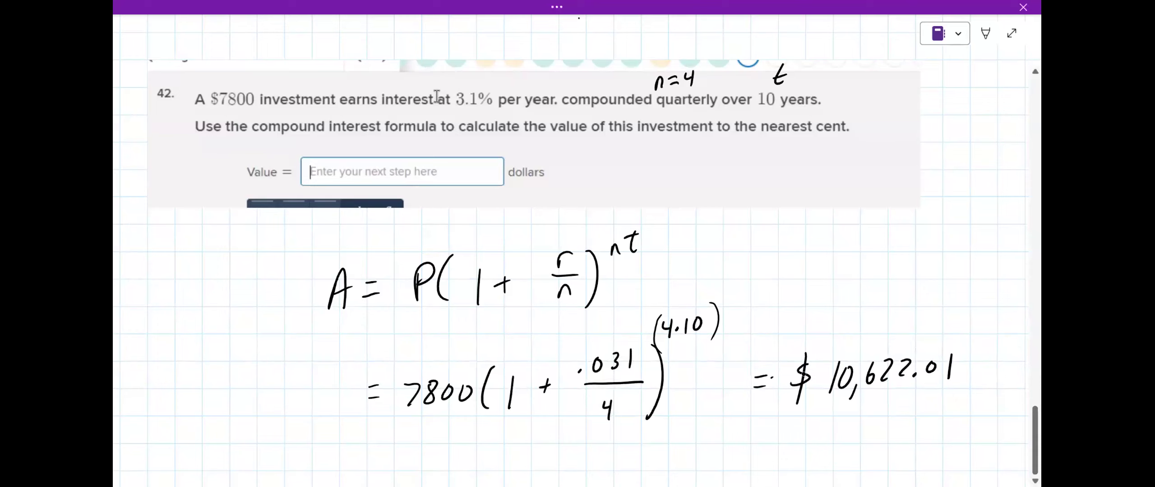
Step: Switch back to Mathspace, submit 10622.01 dollars as the investment value in question 42, and continue to question 43
mouse_move(505, 212)
mouse_down()
mouse_move(291, 332)
mouse_move(560, 317)
mouse_move(660, 293)
mouse_move(662, 217)
mouse_up()
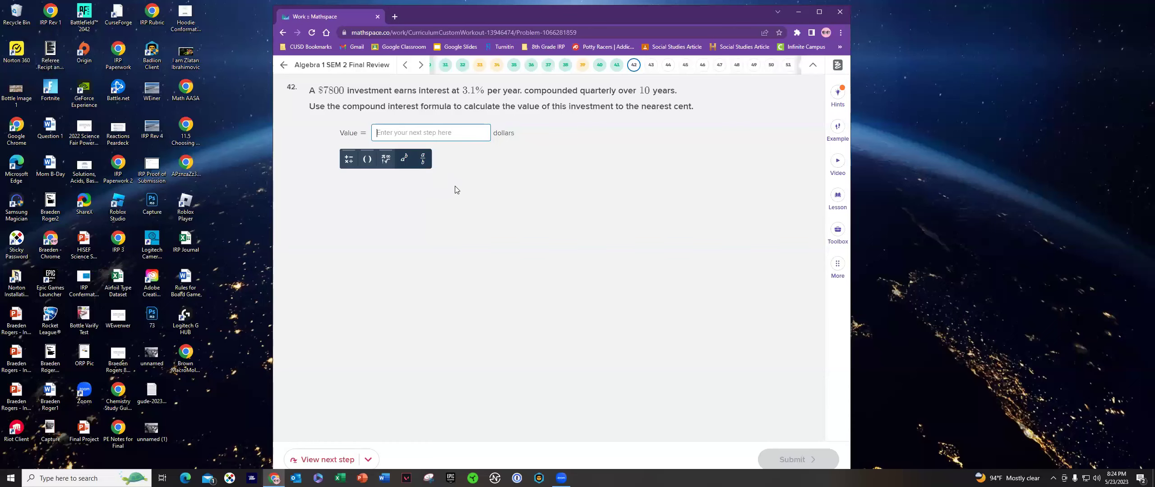
text(10 )
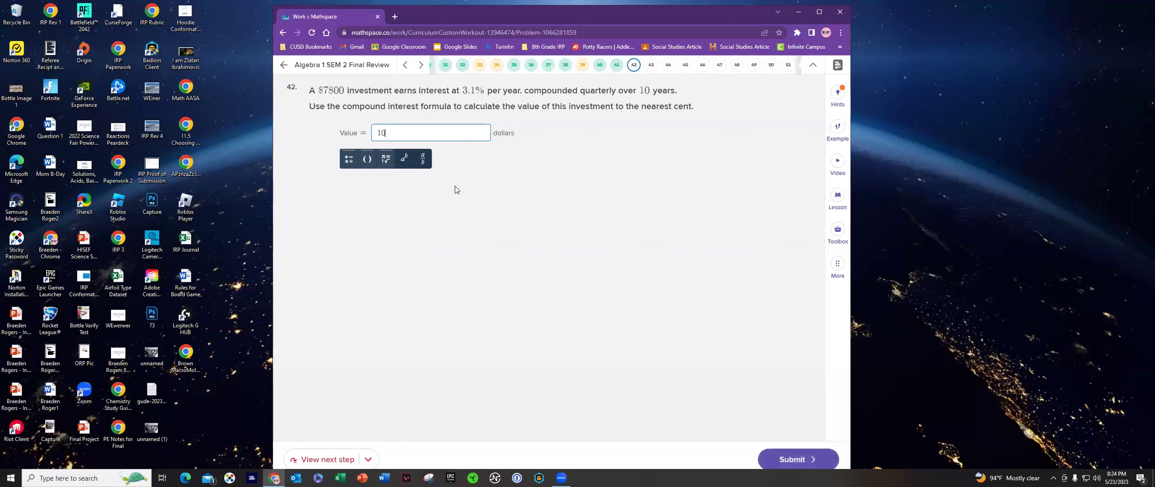
text(622.01)
key(Return)
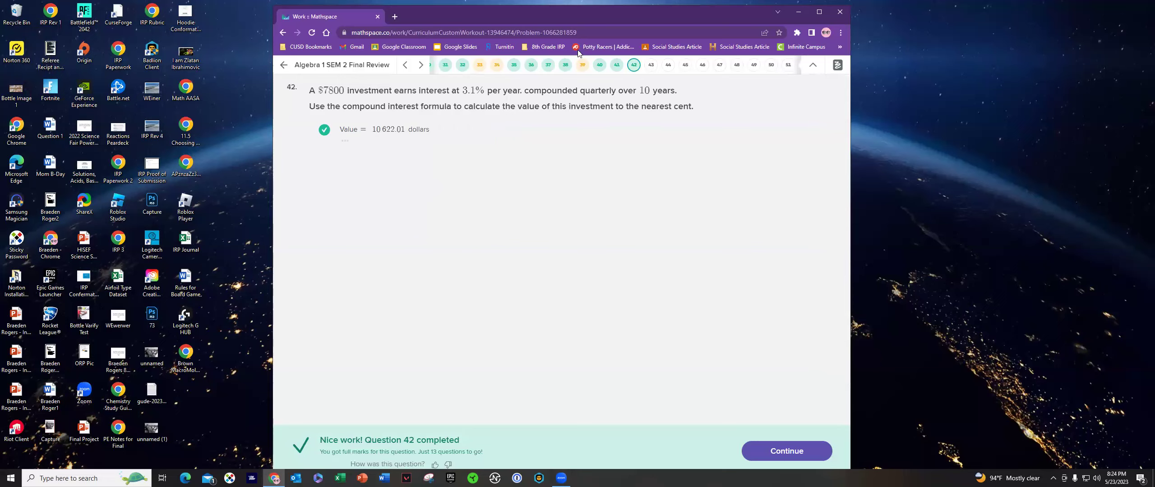
click(820, 13)
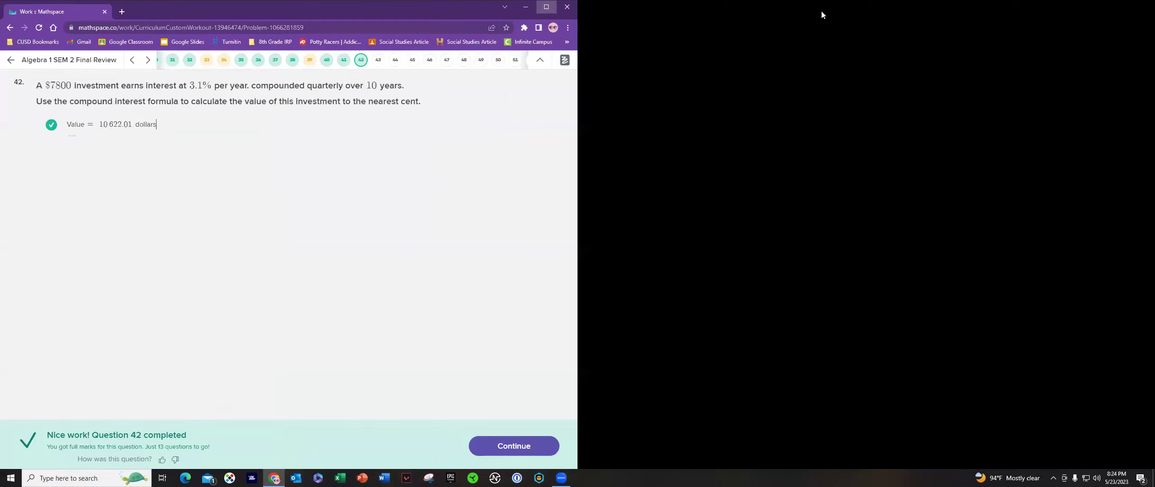
key(super+d)
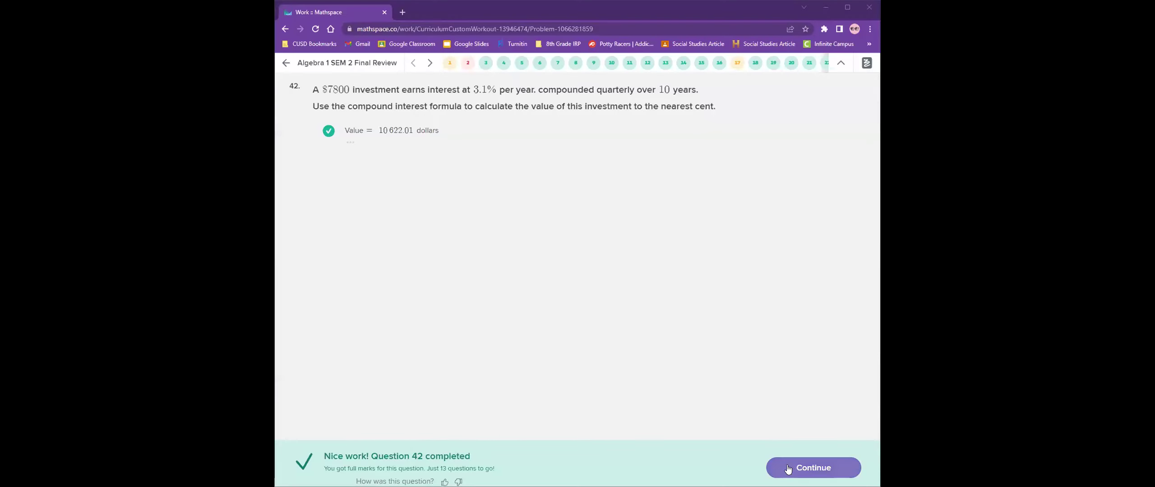
click(790, 469)
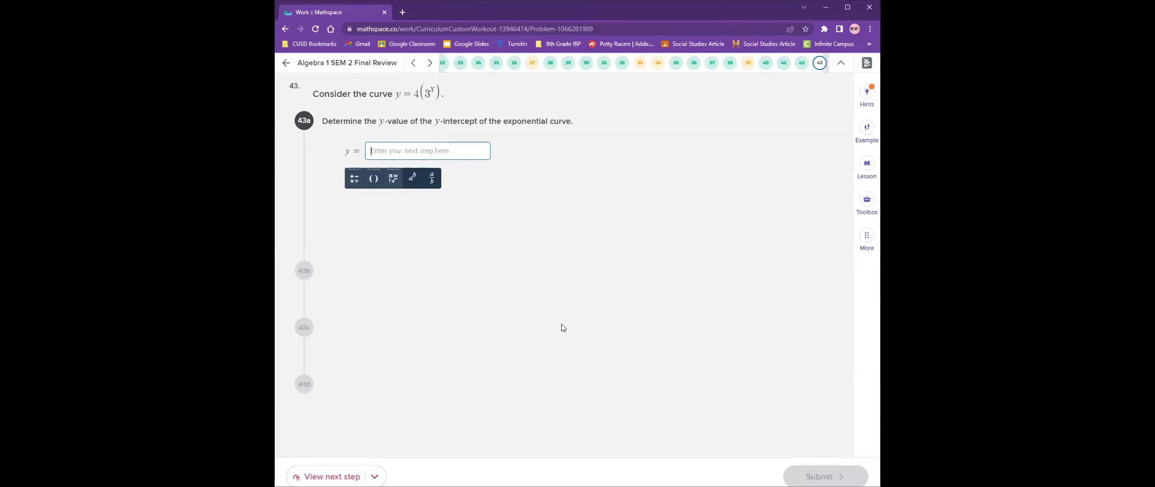
click(848, 8)
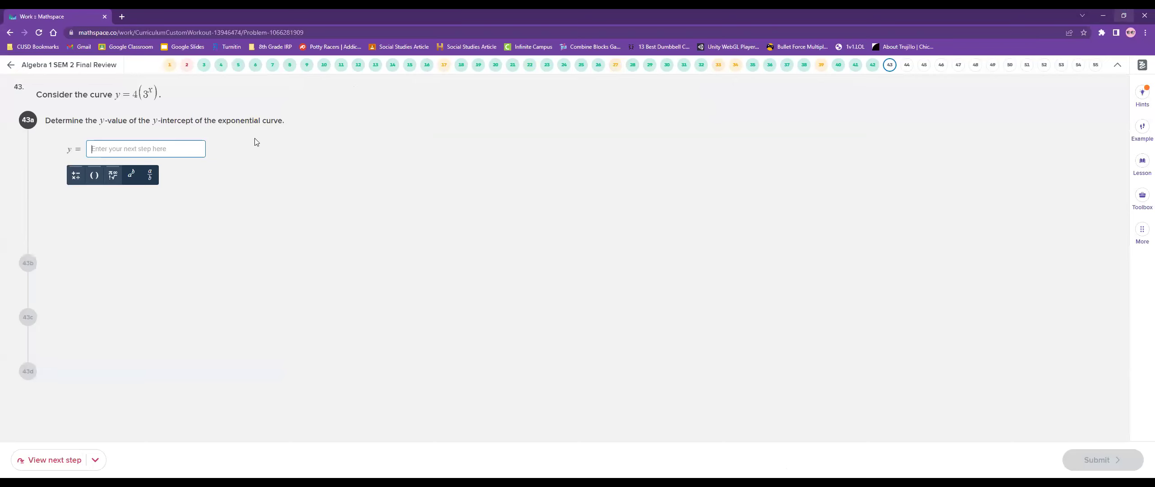
key(super+Down)
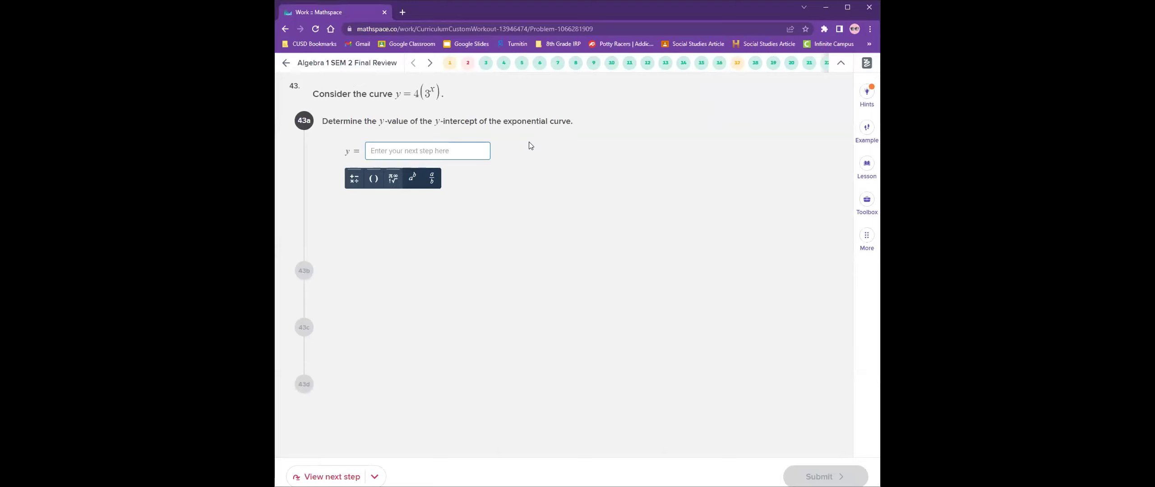
click(431, 65)
click(431, 65)
click(431, 65)
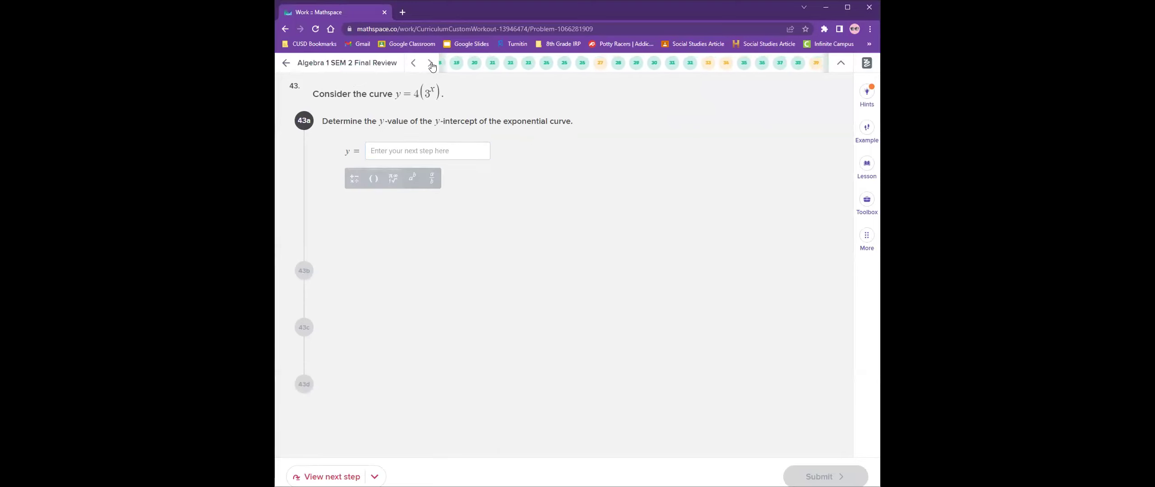
click(430, 64)
click(431, 64)
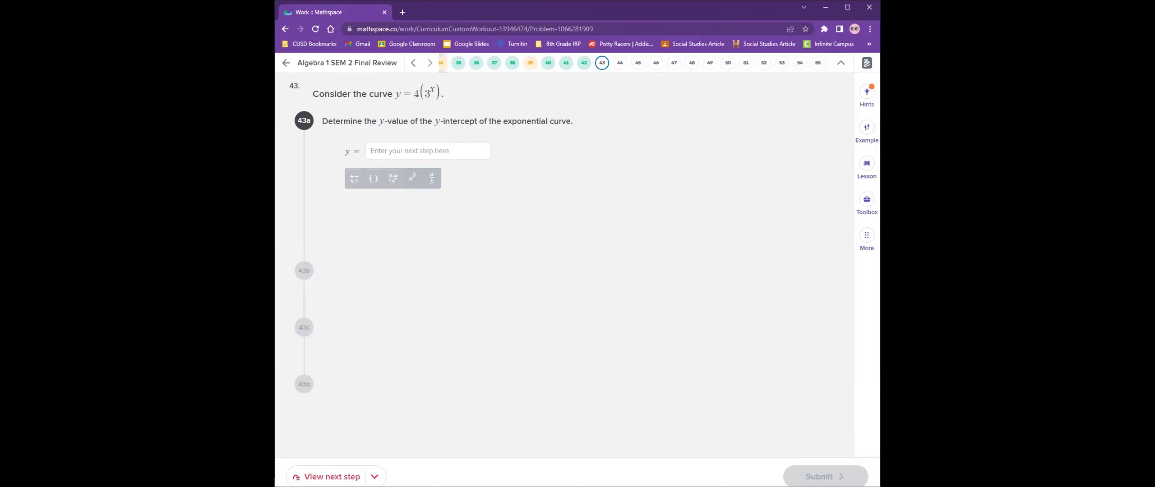
Step: Submit y = 4 as the y-intercept in 43a, and answer No in 43b on whether function values can be negative
click(449, 149)
text(4)
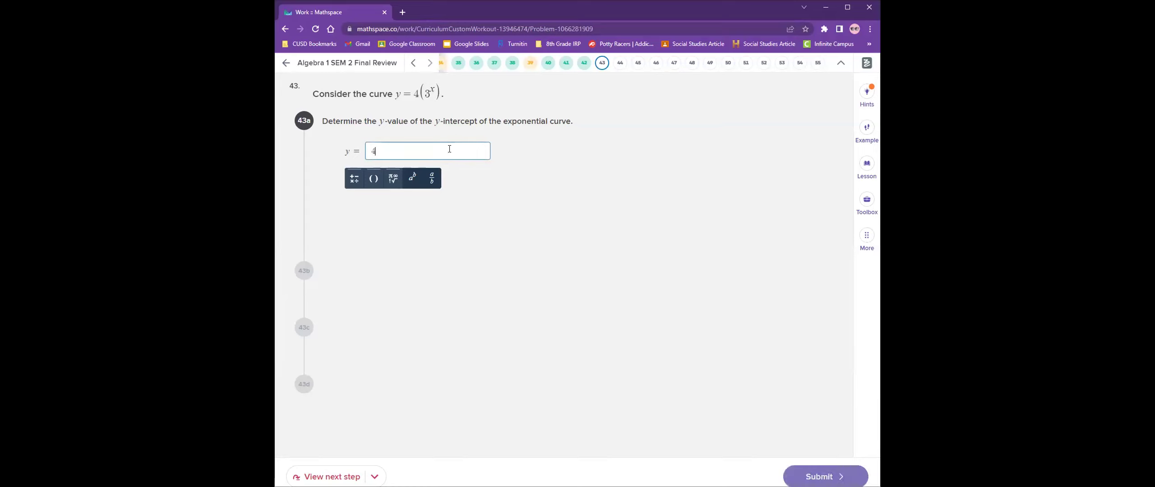
key(Return)
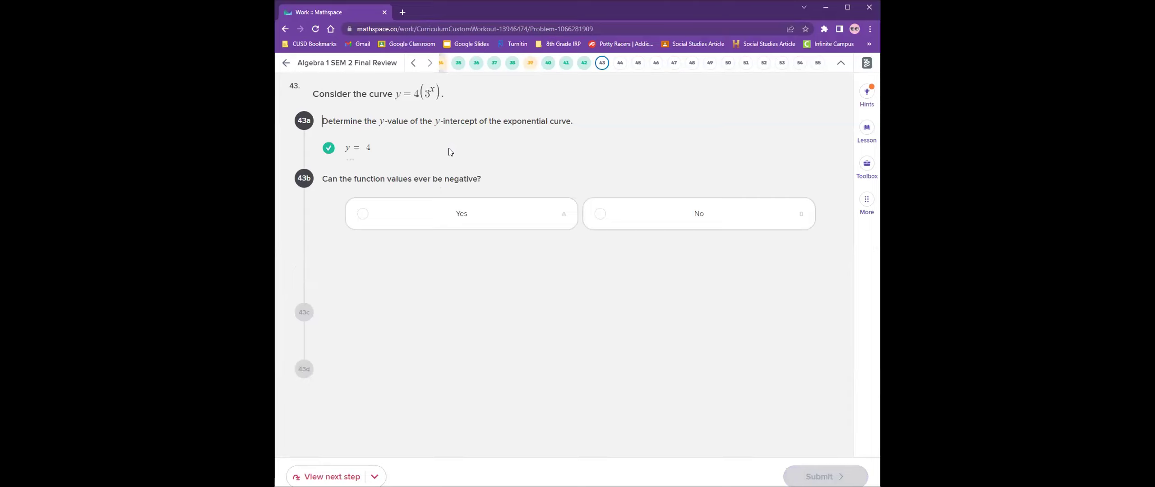
click(697, 214)
key(Return)
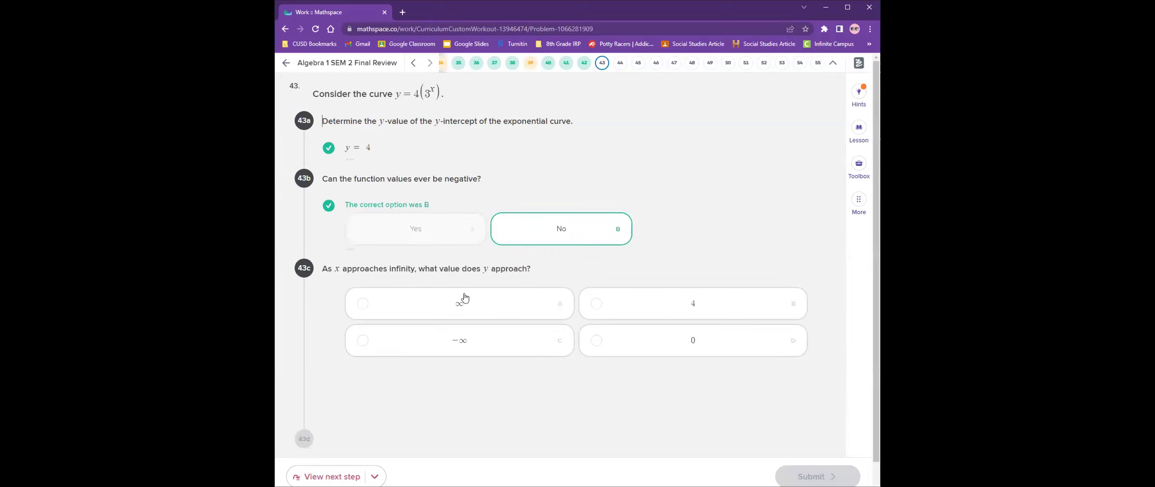
Step: Submit ∞ as the value y approaches in 43c, and select graph A for y = 4(3^x) in 43d
click(480, 312)
click(823, 472)
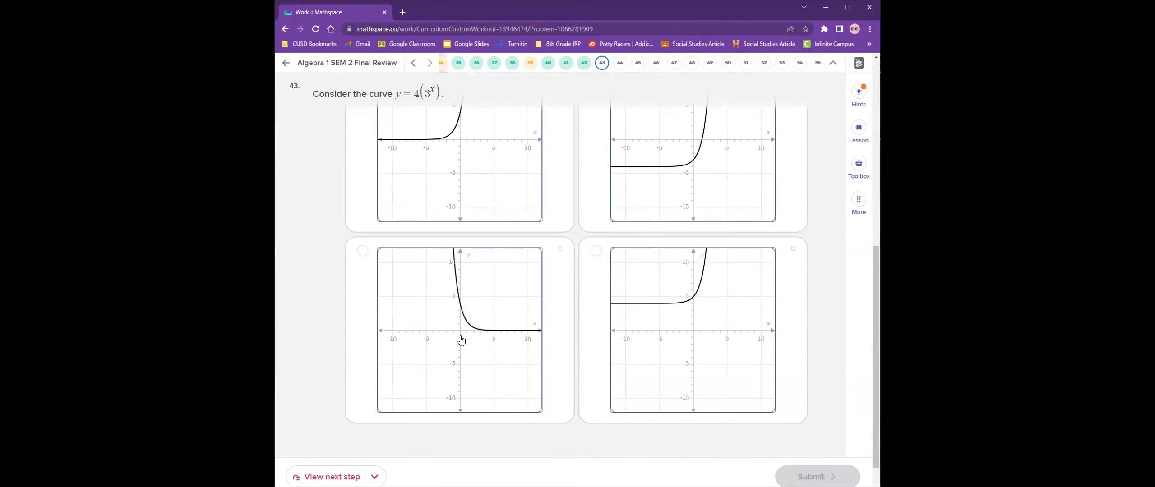
scroll(505, 356, up, 3)
click(490, 328)
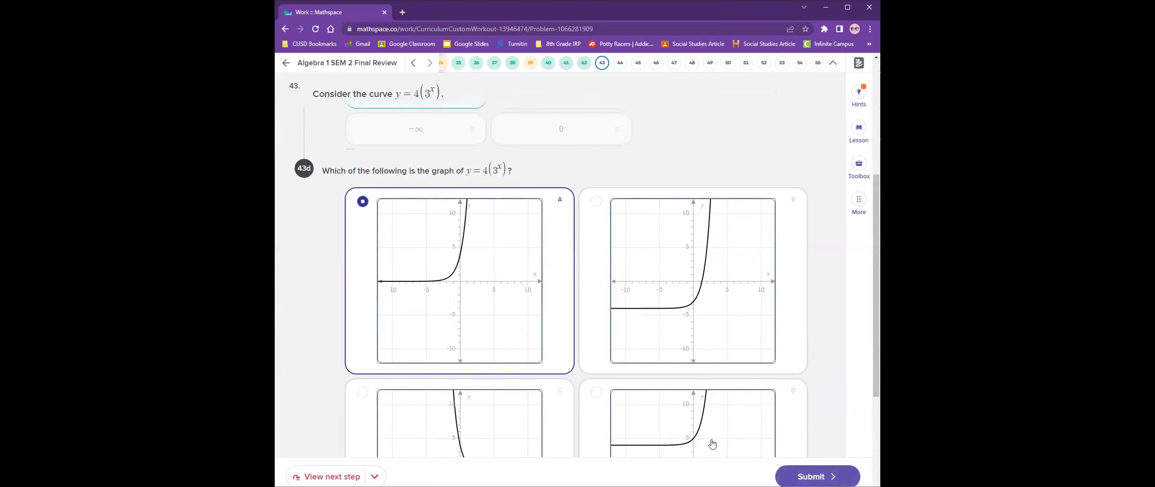
Step: Submit graph A as the answer to 43d and continue to question 44
click(785, 468)
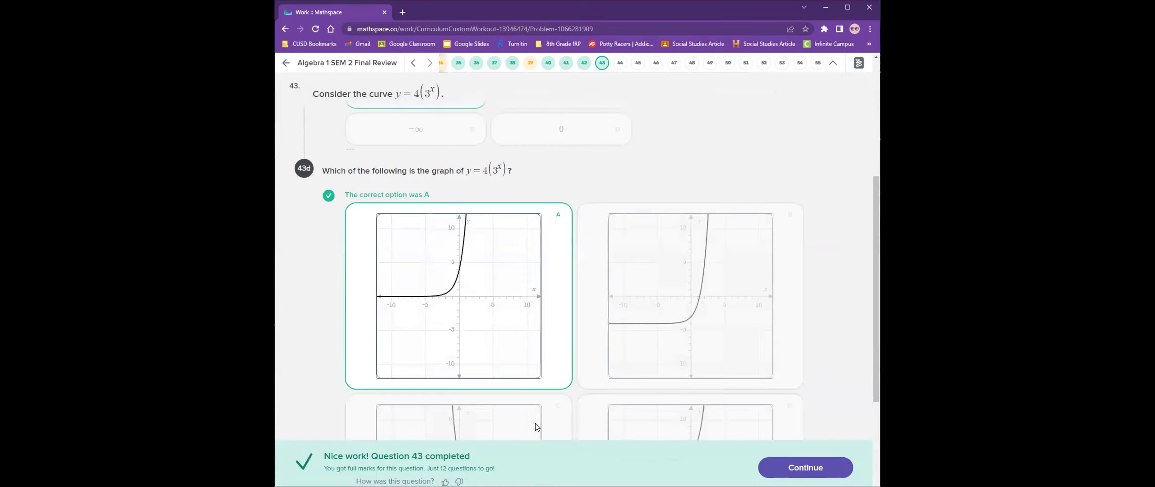
click(805, 466)
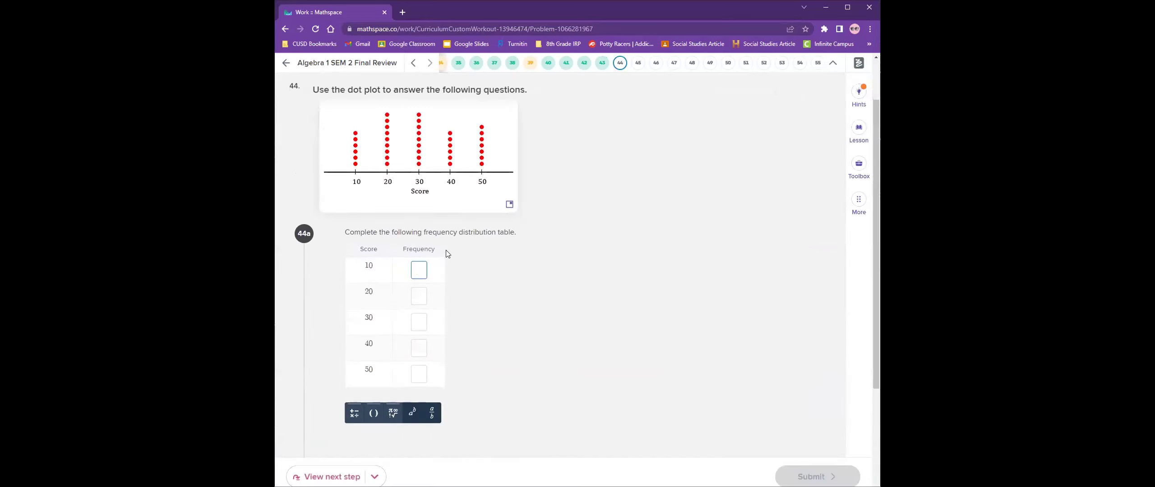
Step: Complete and submit the 44a frequency table with 6, 9, 9, 6 and 7 for scores 10, 20, 30, 40 and 50
scroll(456, 264, down, 2)
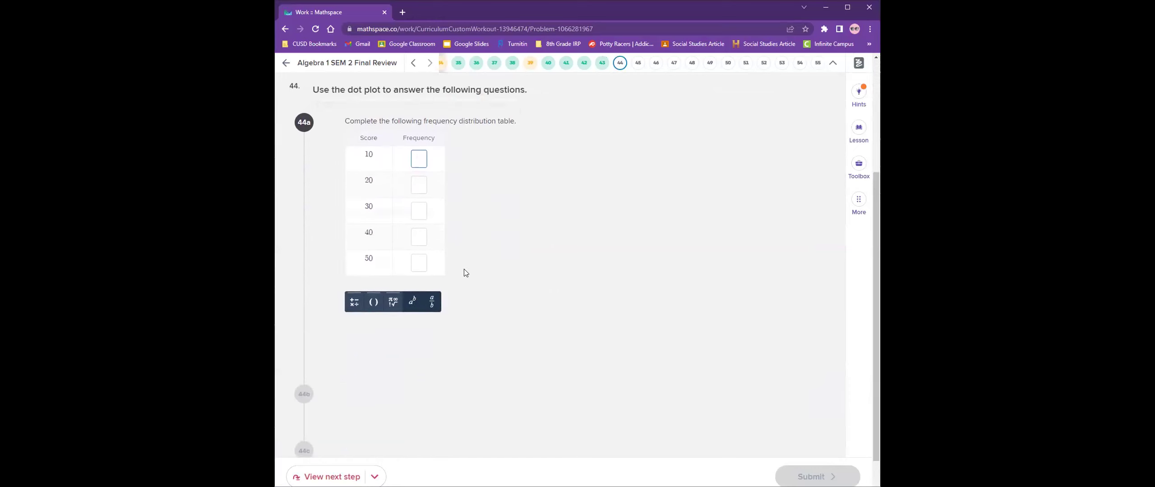
scroll(465, 273, up, 2)
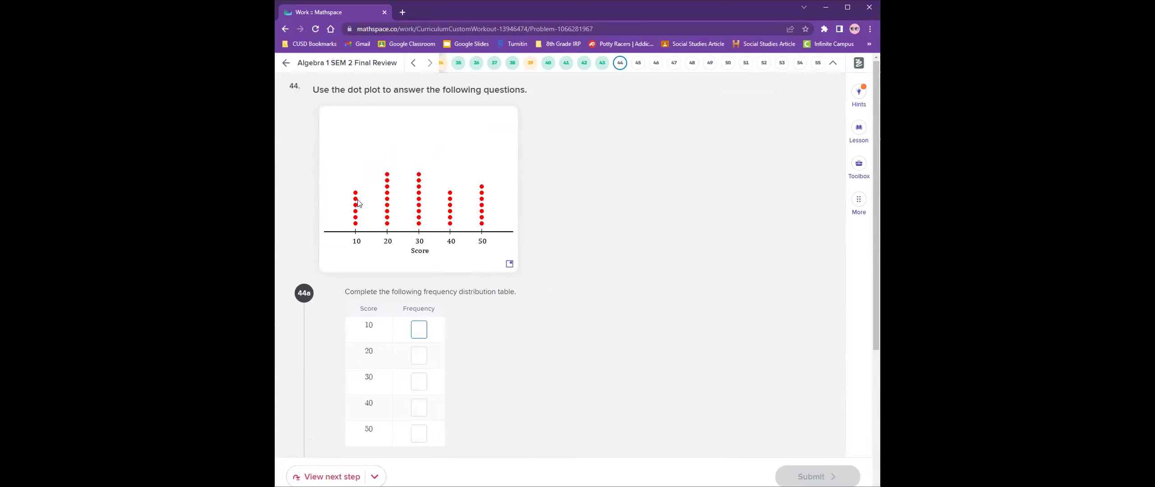
text(6)
key(Tab)
text(9)
key(Tab)
text(9)
key(Tab)
text(96)
key(BackSpace)
key(BackSpace)
text(6)
key(Tab)
text(7)
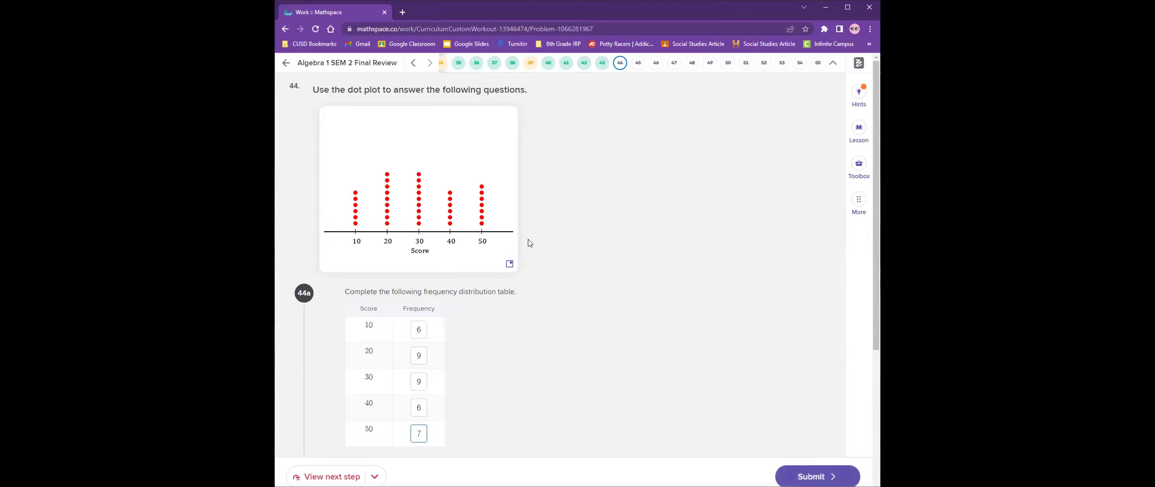
key(Return)
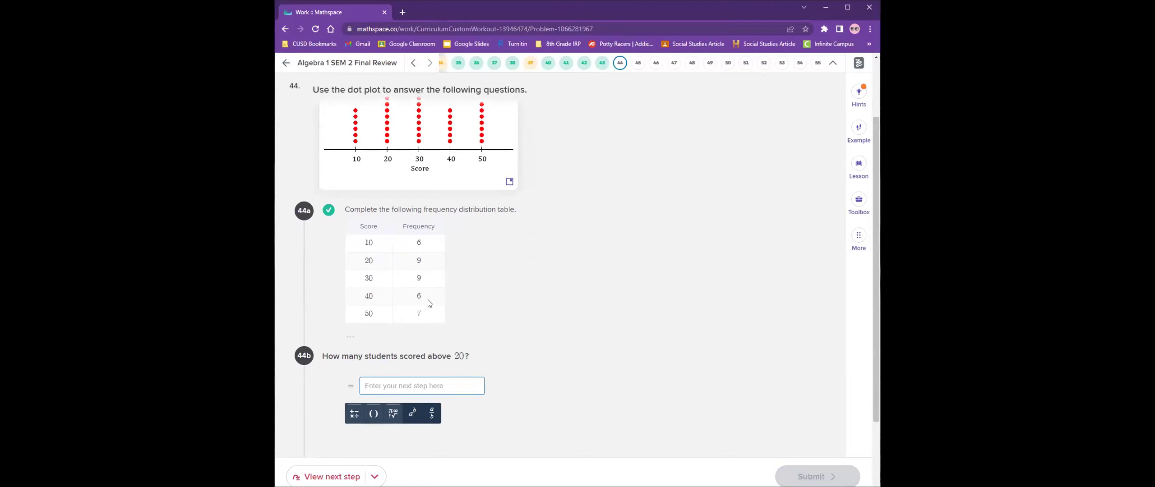
Step: Try 23 as the number of students who scored above 20 in 44b
click(415, 277)
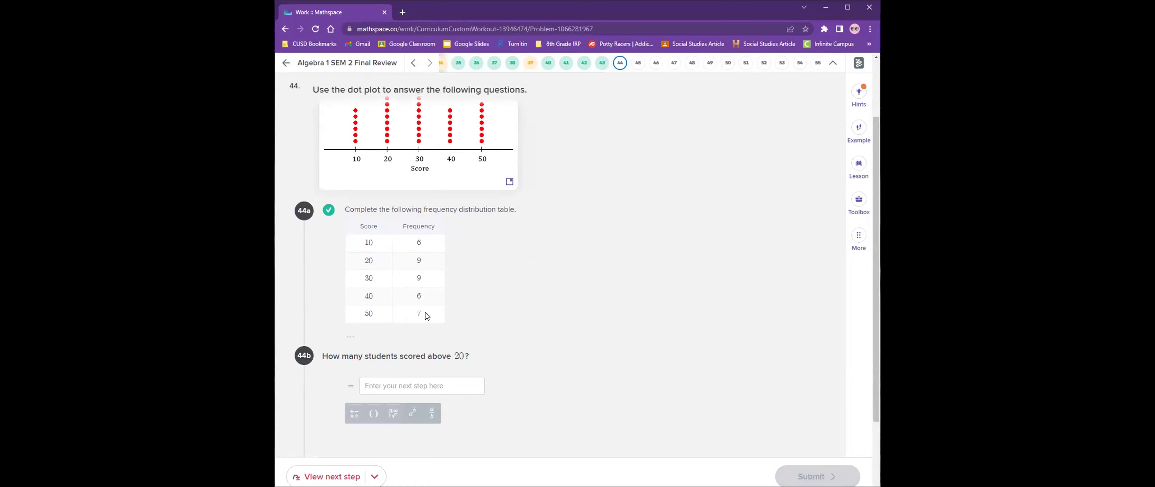
click(432, 387)
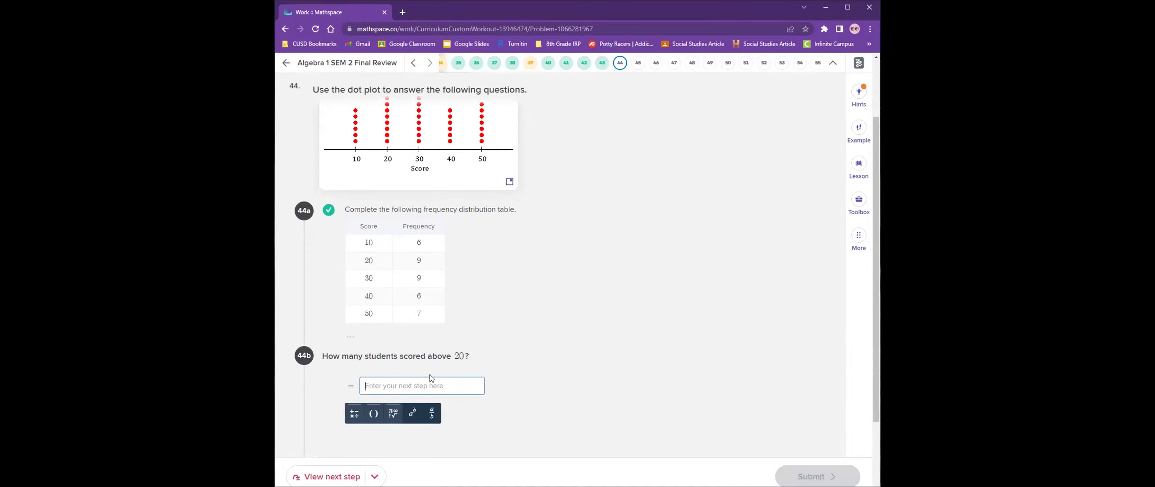
text(23)
click(476, 327)
key(Return)
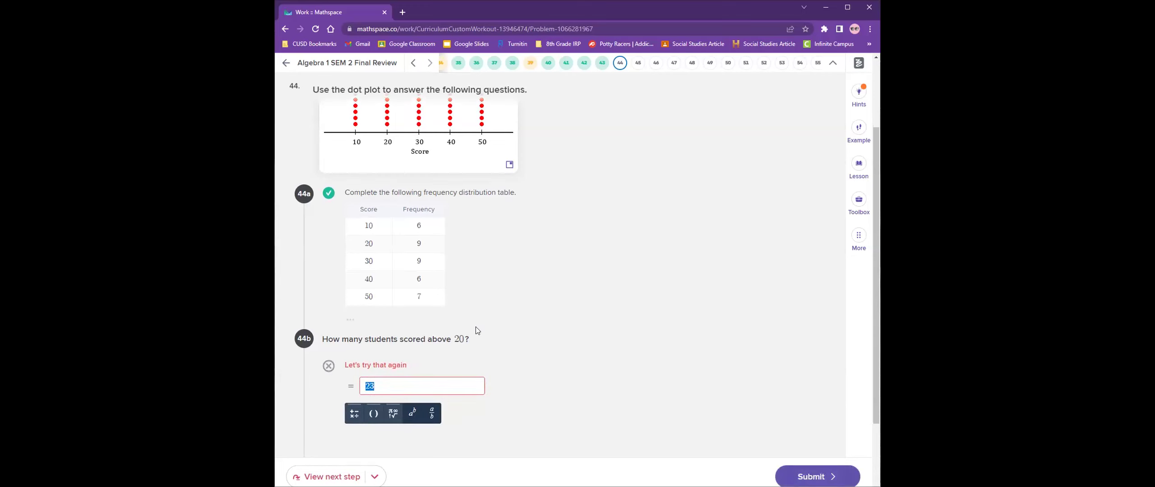
Step: Submit 22 as the number of students scoring above 20 in 44b, and 15 as the number below 30 in 44c
text(22)
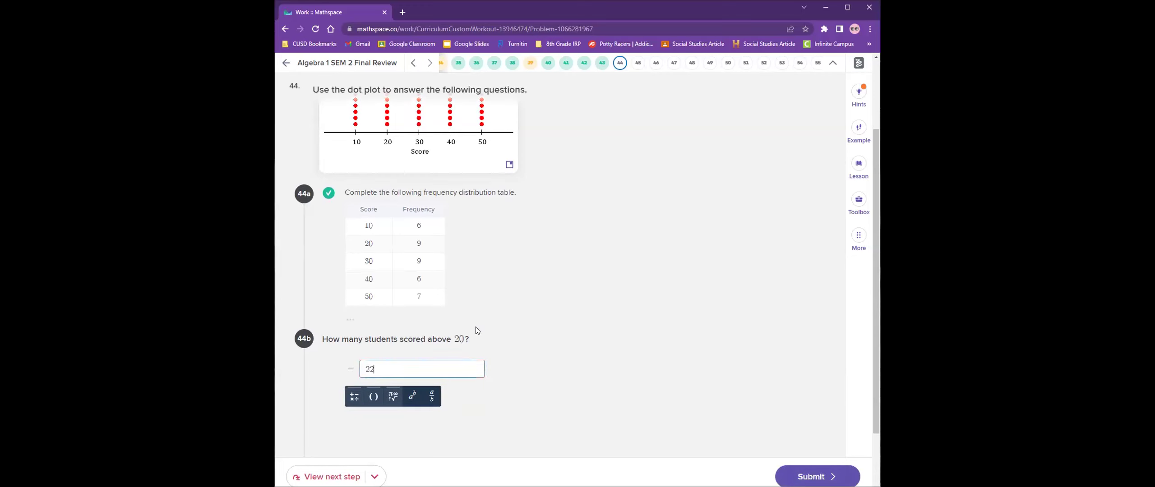
key(Return)
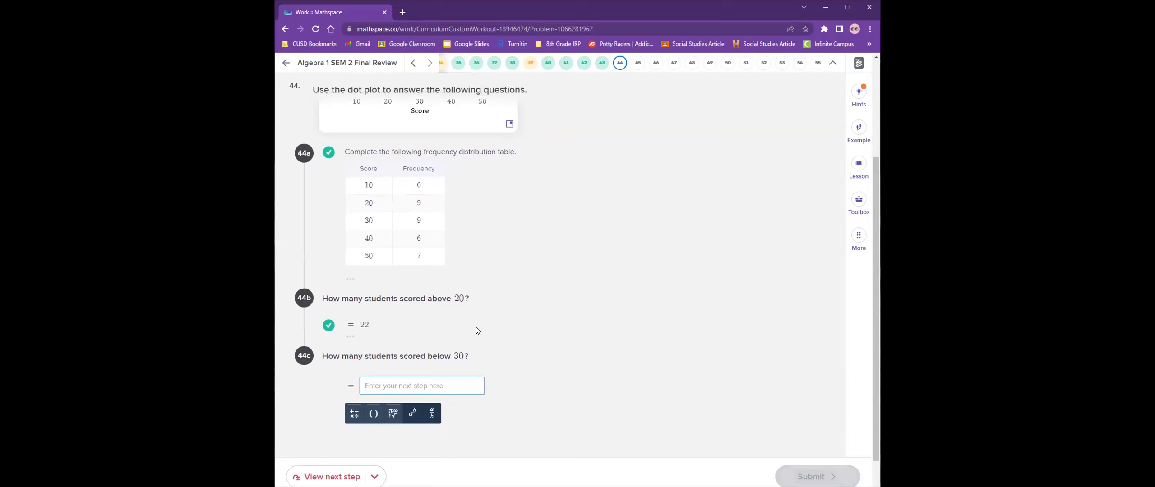
text(15)
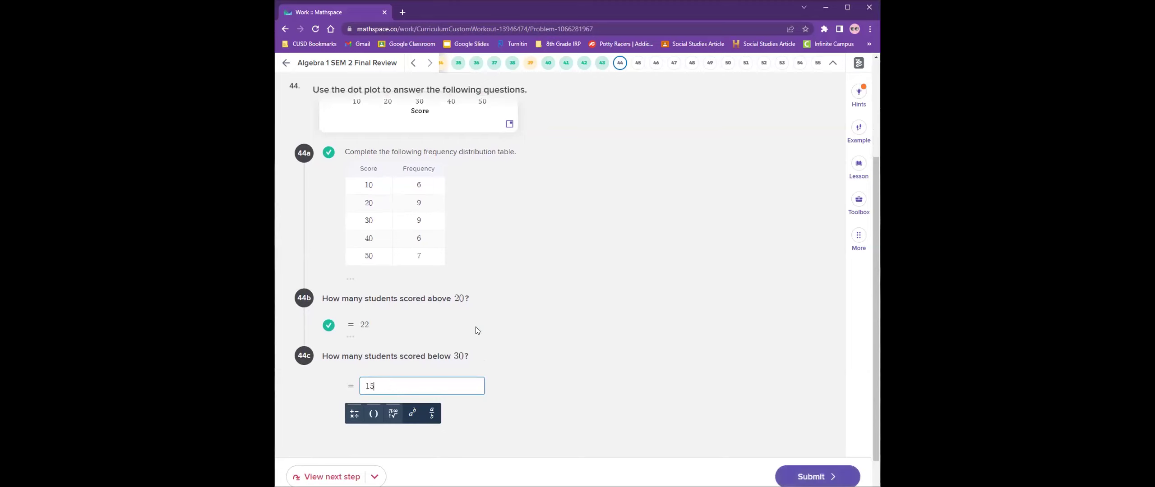
key(Return)
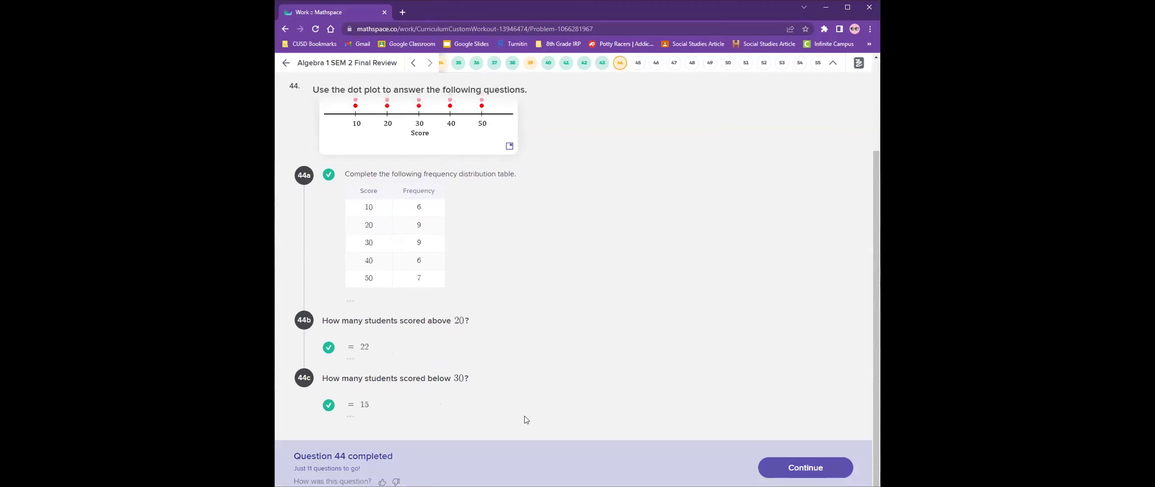